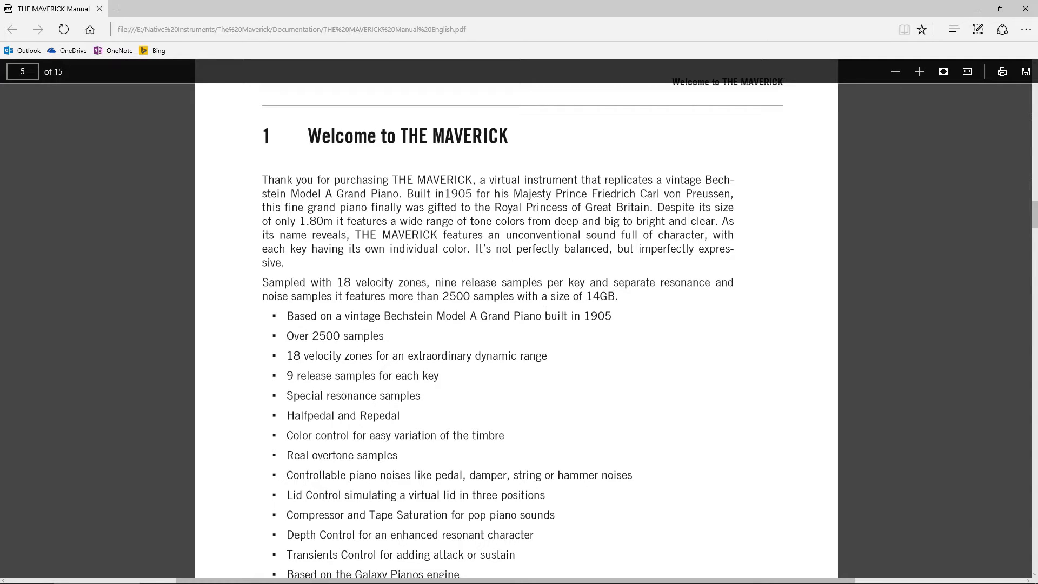
Switch to File Explorer and check the size of The Maverick folder in its properties.
{"action": "left_click_drag", "start_coordinate": [585, 302], "coordinate": [625, 307]}
{"action": "left_click", "coordinate": [625, 307]}
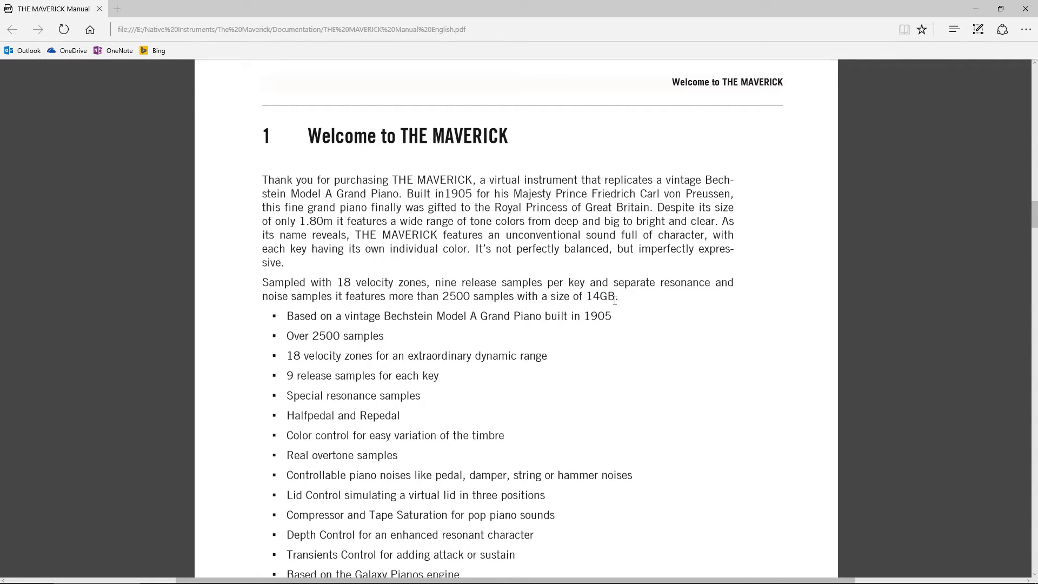
{"action": "left_click", "coordinate": [211, 581]}
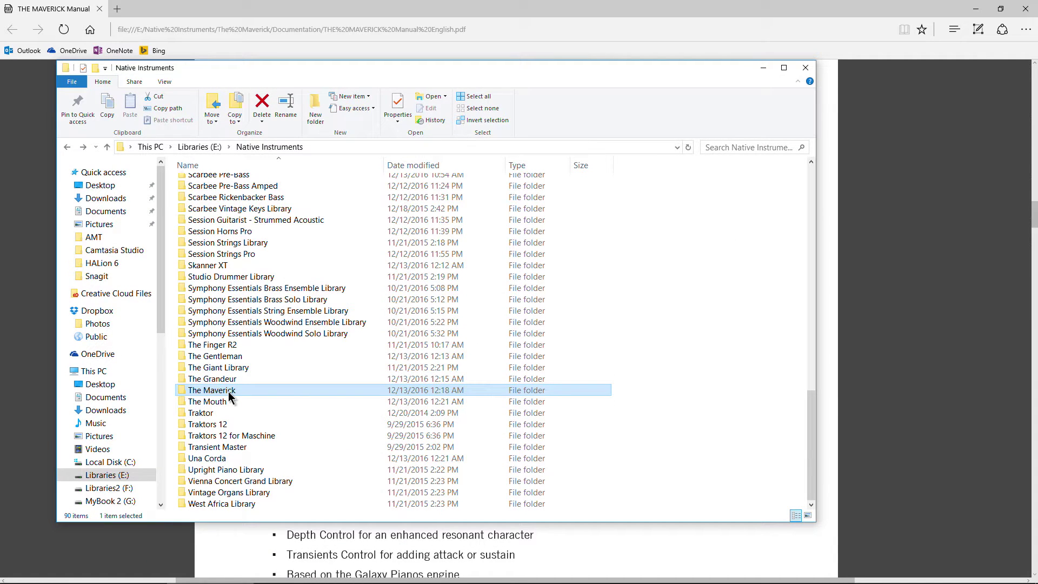
{"action": "right_click", "coordinate": [230, 398]}
{"action": "left_click", "coordinate": [255, 386]}
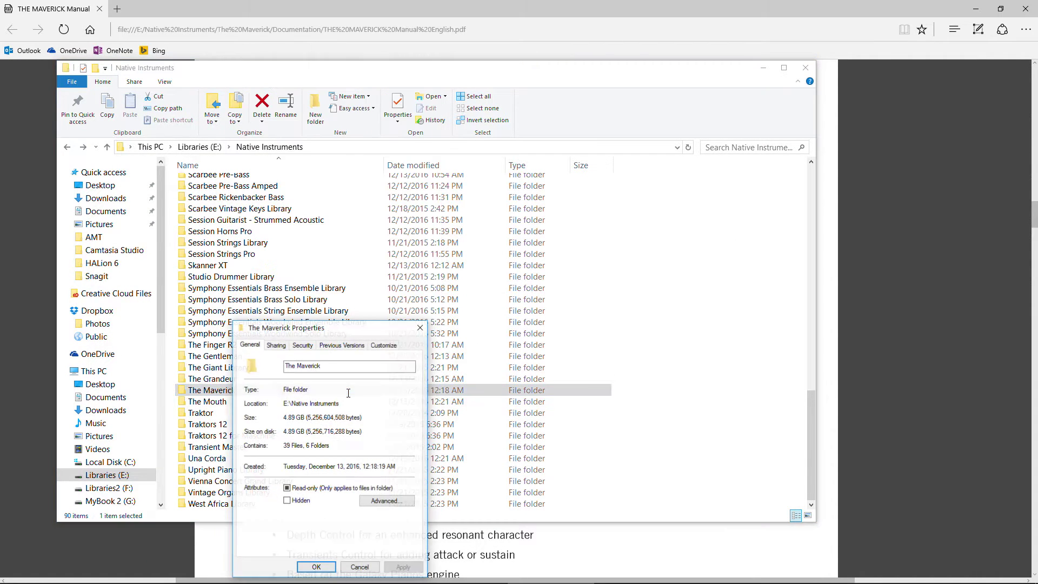
{"action": "left_click", "coordinate": [317, 568]}
{"action": "left_click", "coordinate": [763, 69]}
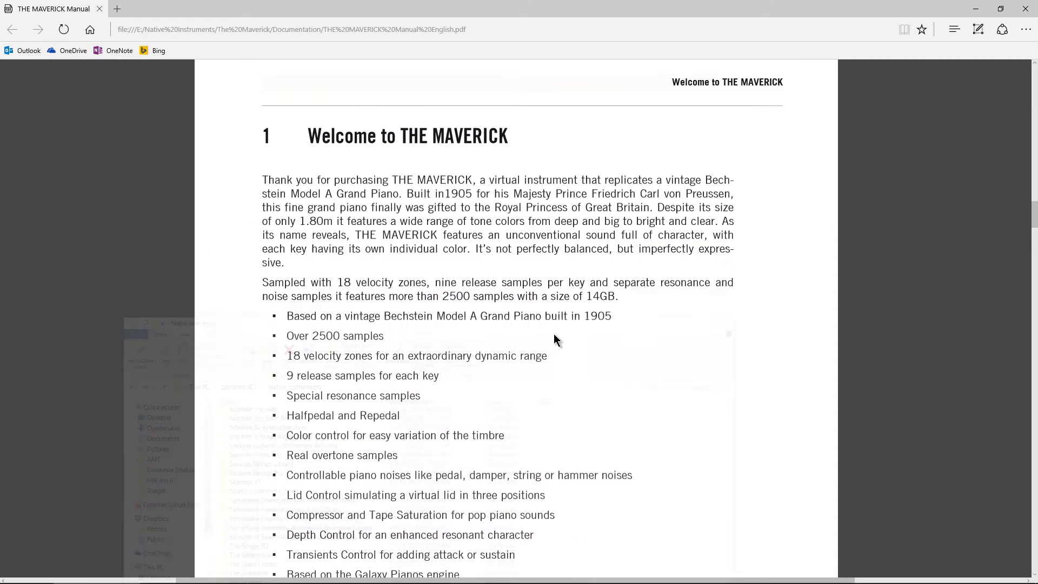
Read the manual's feature list and User Interface overview, and compare the pictured interface with the instrument in Pro Tools.
{"action": "scroll", "coordinate": [521, 336], "scroll_direction": "down", "scroll_amount": 3}
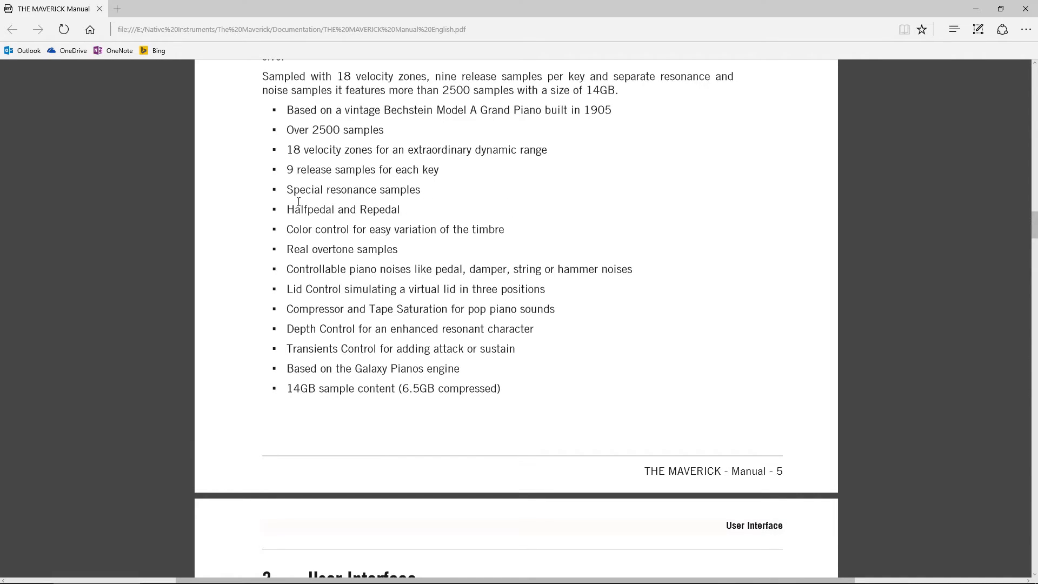
{"action": "scroll", "coordinate": [498, 269], "scroll_direction": "down", "scroll_amount": 7}
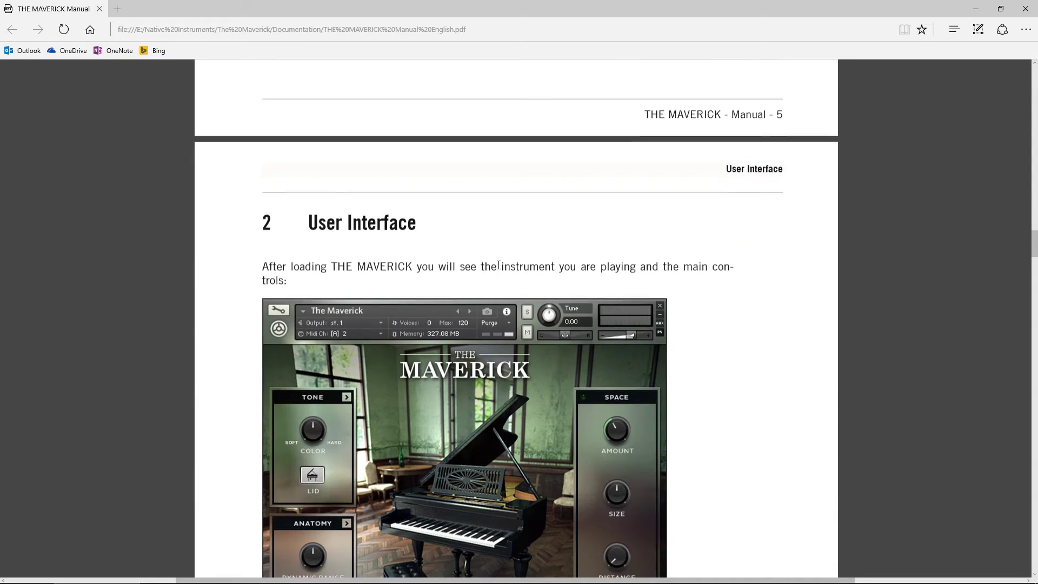
{"action": "scroll", "coordinate": [576, 293], "scroll_direction": "down", "scroll_amount": 2}
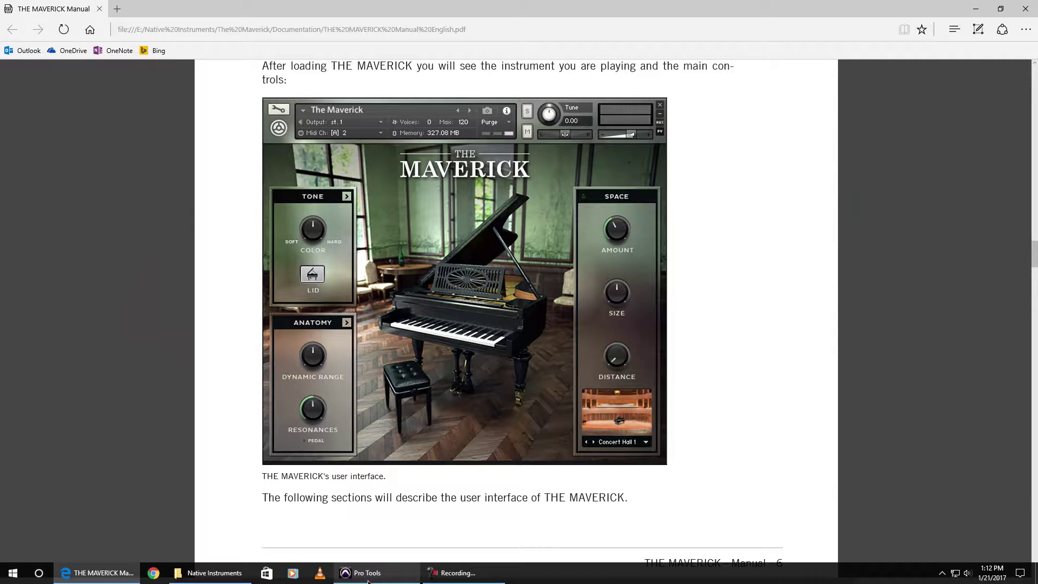
{"action": "left_click", "coordinate": [367, 572]}
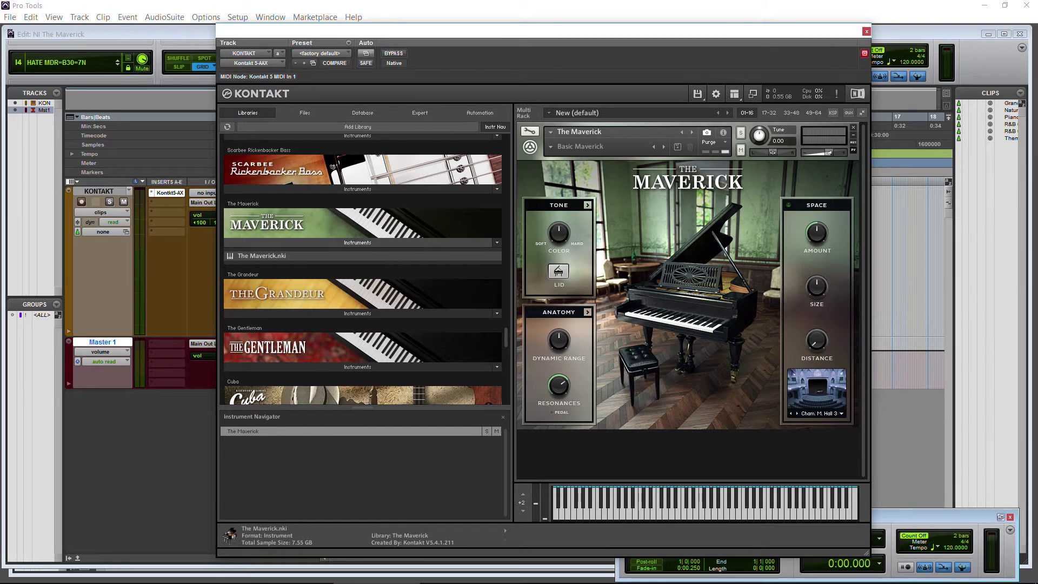
{"action": "mouse_move", "coordinate": [211, 574]}
{"action": "left_click", "coordinate": [100, 573]}
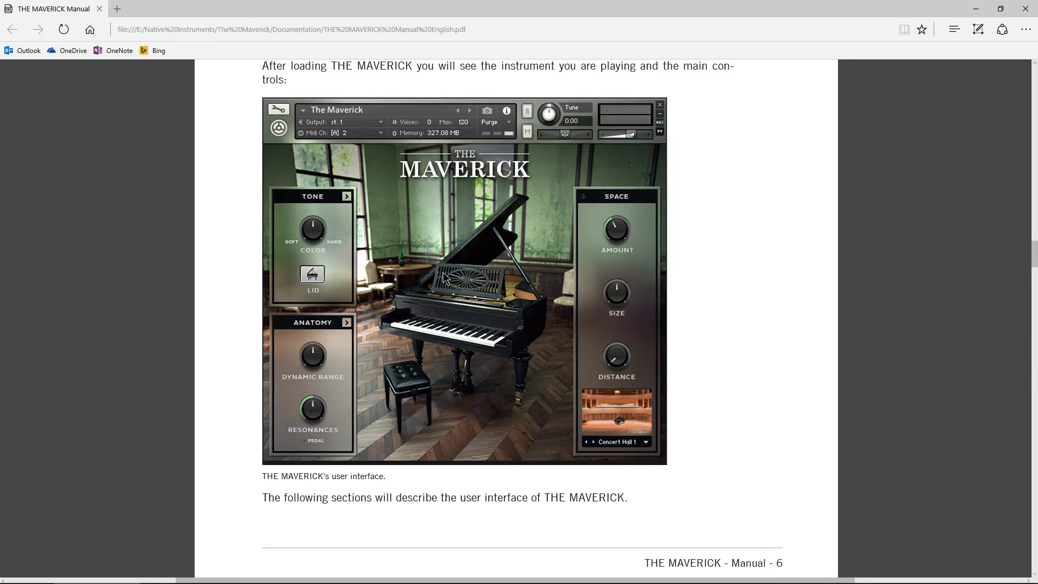
Read the manual's Tone section, covering the Color and Lid main controls and the Tone Edit Page.
{"action": "scroll", "coordinate": [443, 271], "scroll_direction": "down", "scroll_amount": 10}
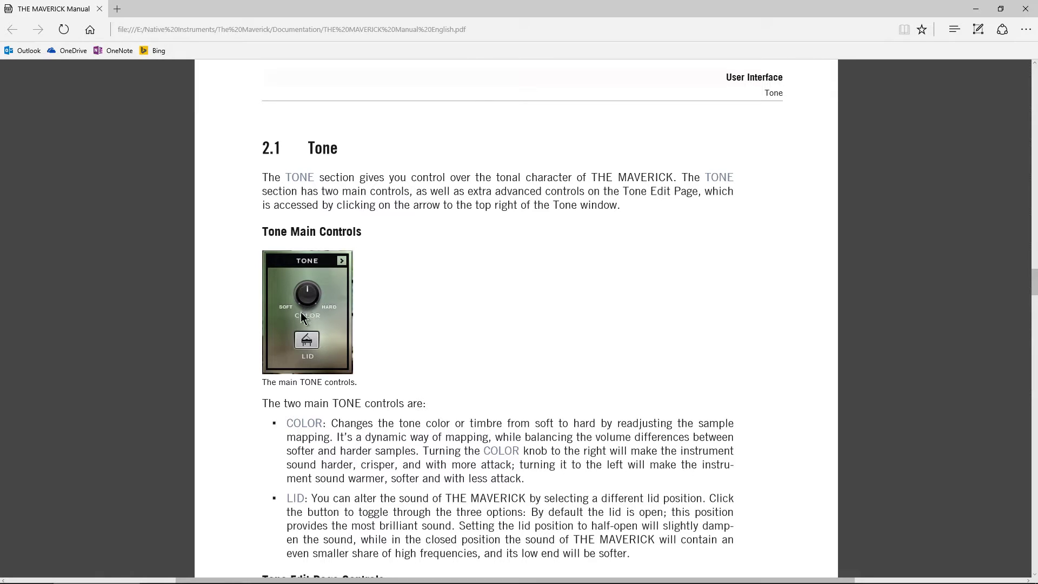
{"action": "scroll", "coordinate": [471, 309], "scroll_direction": "down", "scroll_amount": 4}
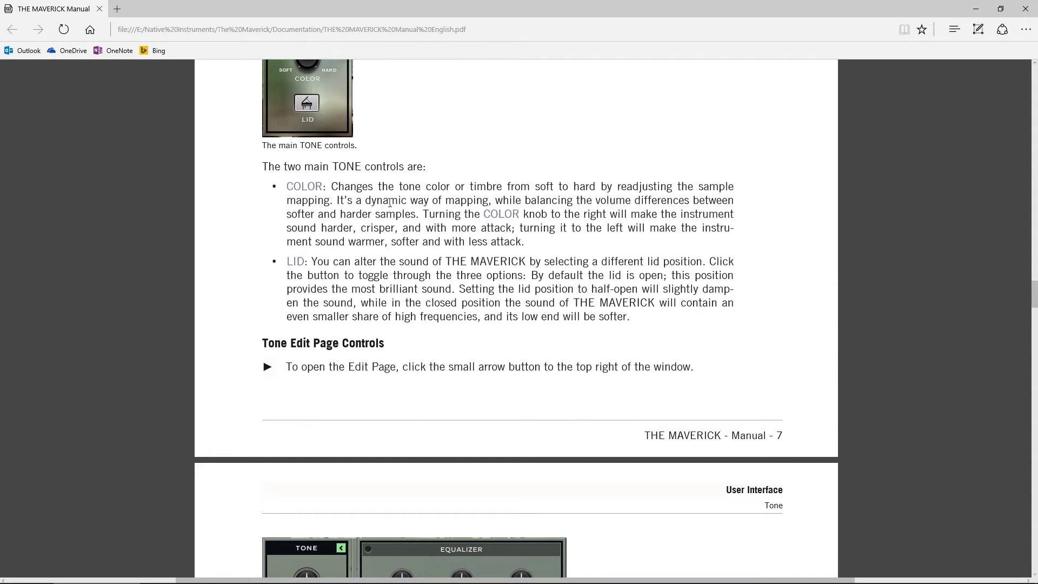
{"action": "scroll", "coordinate": [469, 216], "scroll_direction": "down", "scroll_amount": 2}
{"action": "scroll", "coordinate": [395, 210], "scroll_direction": "up", "scroll_amount": 3}
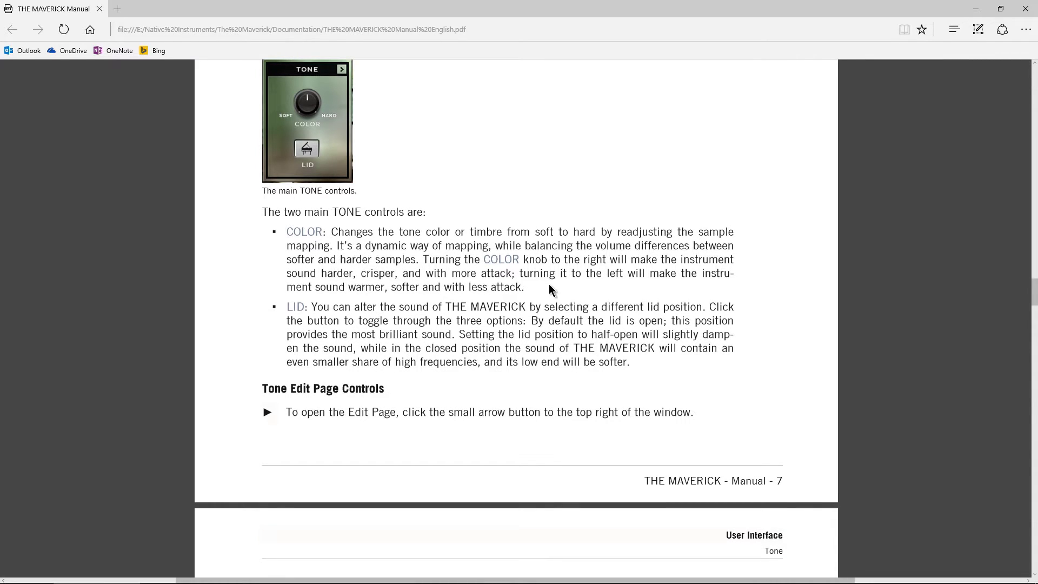
{"action": "scroll", "coordinate": [551, 289], "scroll_direction": "down", "scroll_amount": 6}
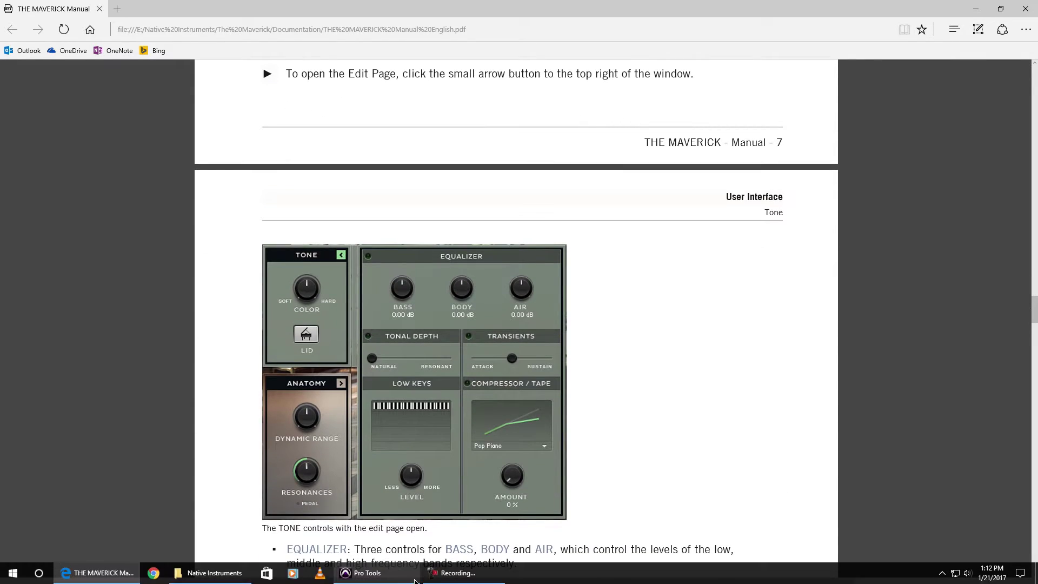
Switch to Pro Tools and look at The Maverick's Tone and Anatomy edit pages, closing each one.
{"action": "left_click", "coordinate": [361, 581]}
{"action": "left_click", "coordinate": [587, 205]}
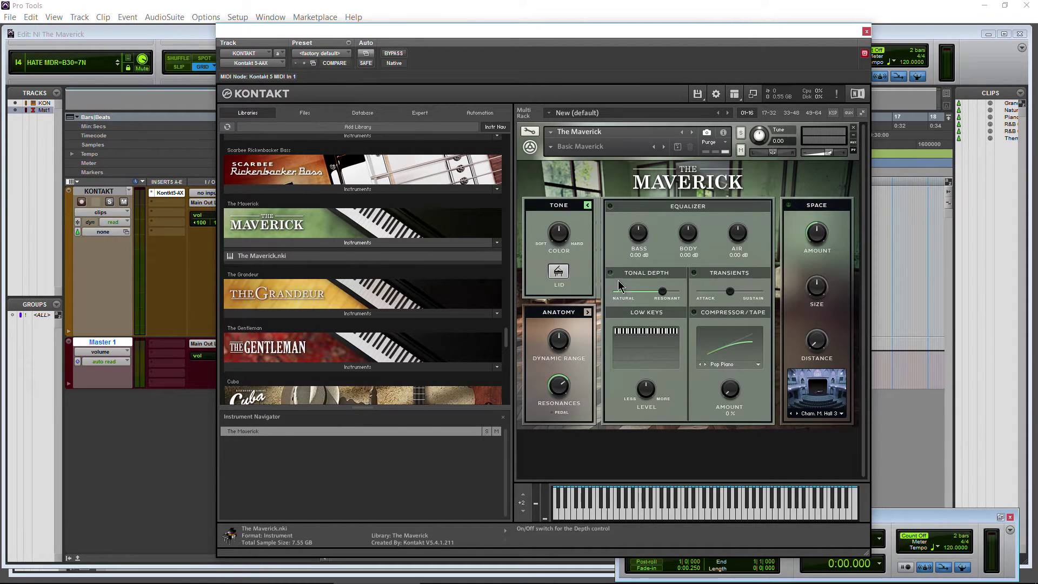
{"action": "left_click", "coordinate": [587, 205]}
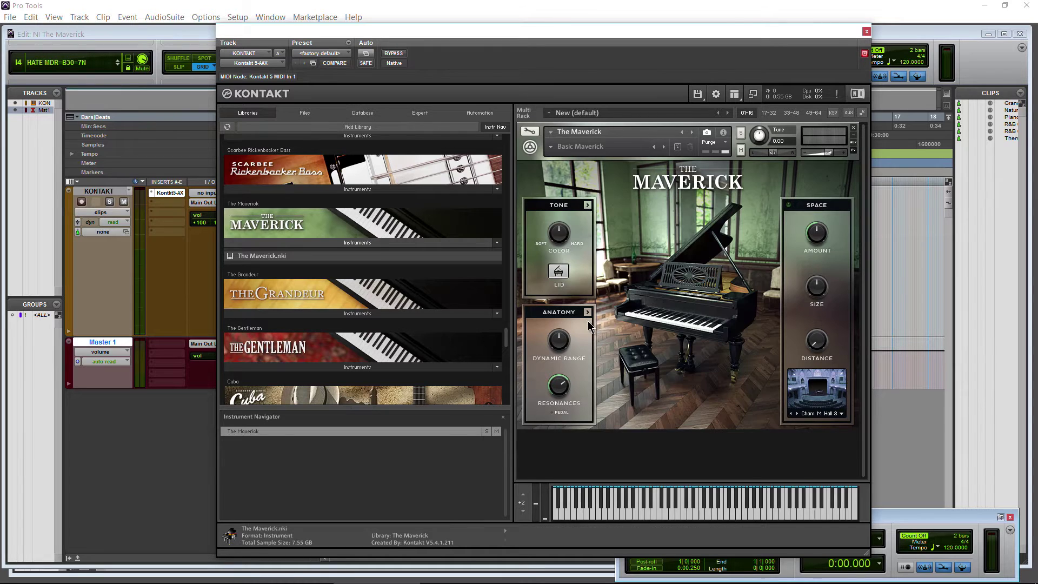
{"action": "left_click", "coordinate": [588, 312]}
{"action": "left_click", "coordinate": [588, 312]}
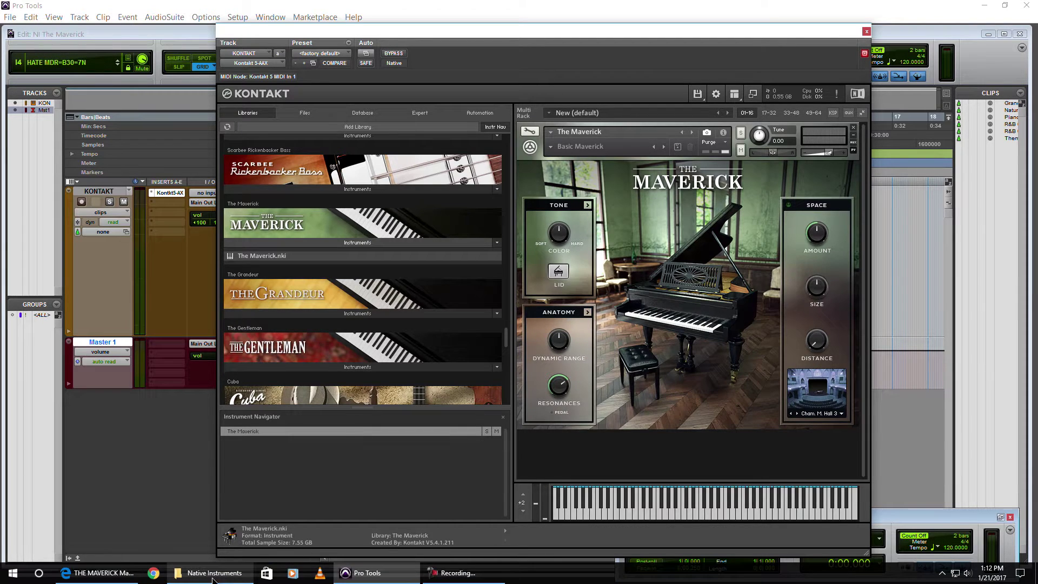
Read the Tone edit page descriptions in the manual, and view the Anatomy edit page in Pro Tools.
{"action": "left_click", "coordinate": [97, 572]}
{"action": "scroll", "coordinate": [657, 265], "scroll_direction": "down", "scroll_amount": 4}
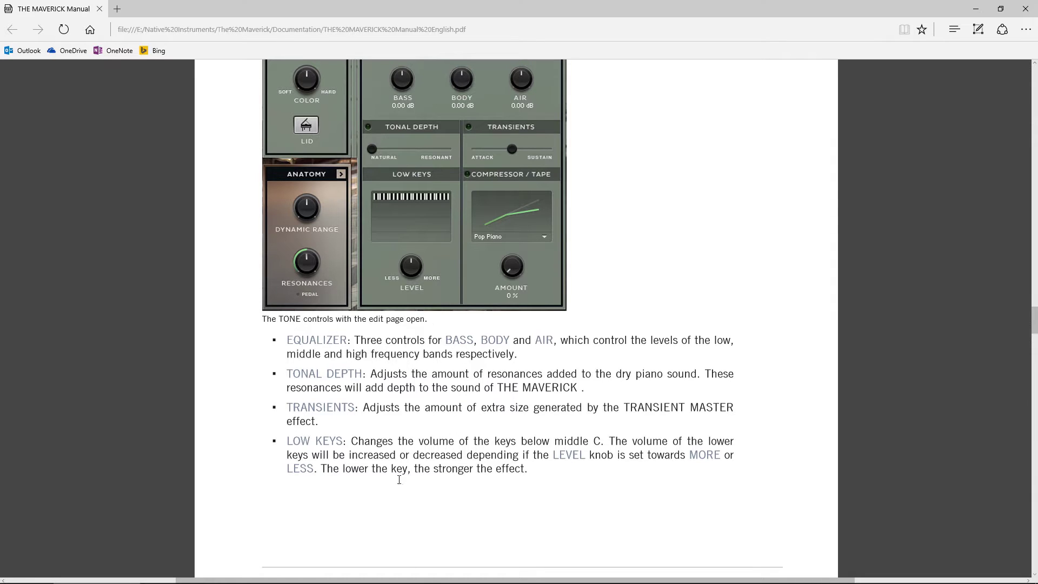
{"action": "left_click", "coordinate": [373, 572]}
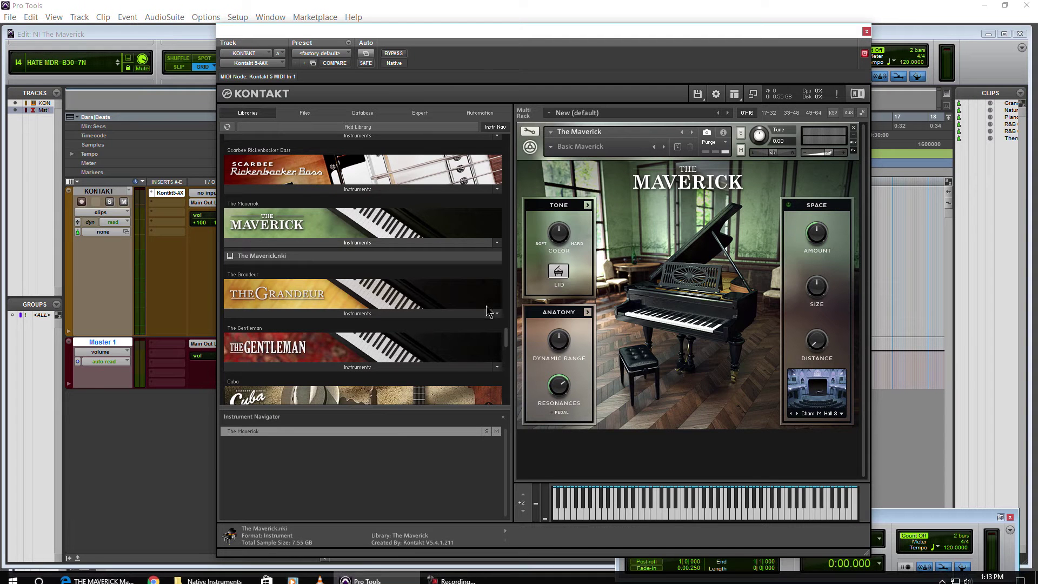
{"action": "left_click", "coordinate": [586, 312]}
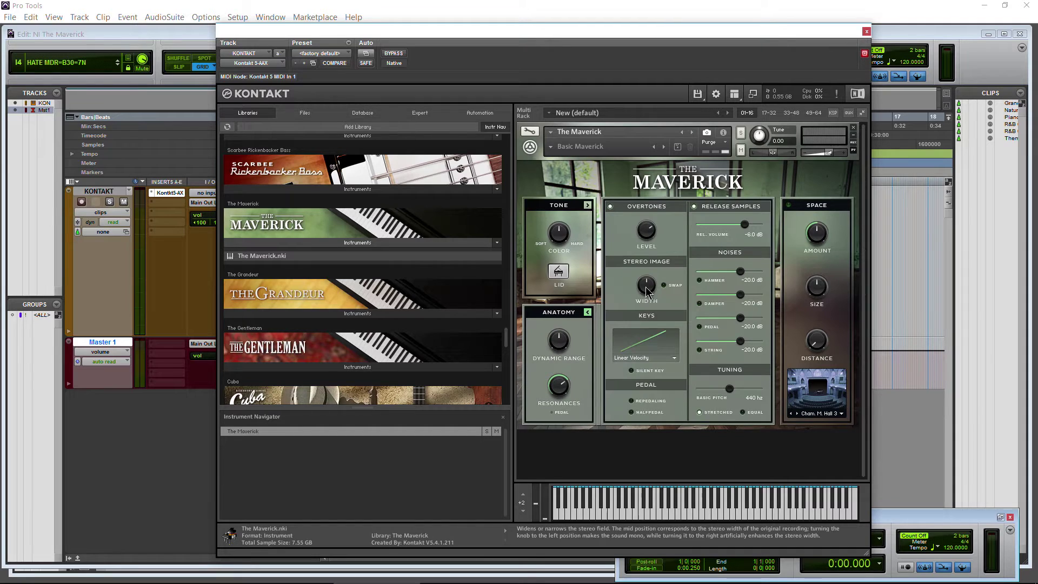
{"action": "left_click", "coordinate": [586, 312]}
In the Tone edit page, try different Low Keys levels while playing, and reset the level to its default.
{"action": "left_click", "coordinate": [587, 205]}
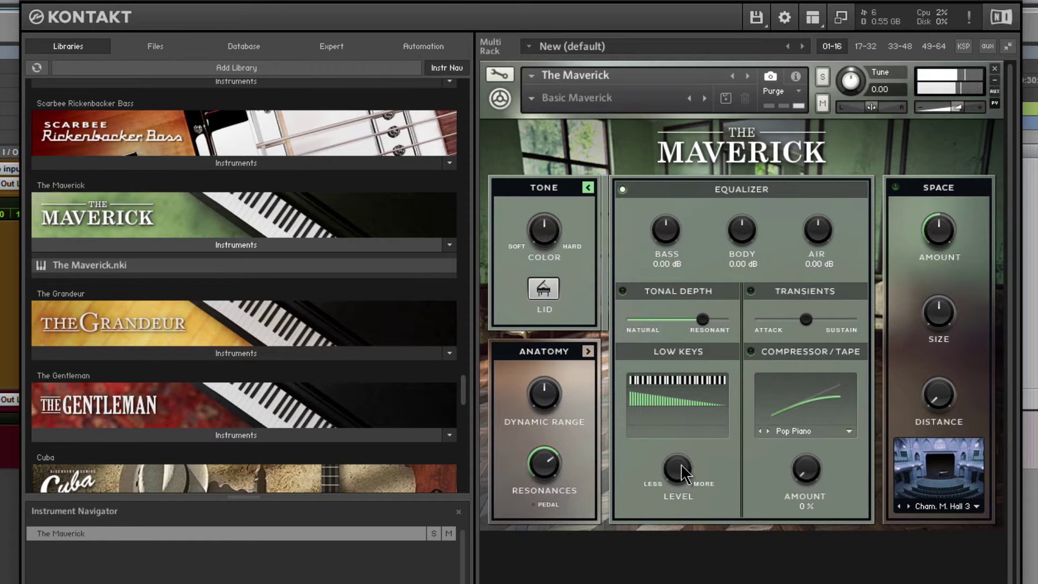
{"action": "mouse_move", "coordinate": [686, 478]}
{"action": "left_mouse_down"}
{"action": "mouse_move", "coordinate": [683, 489]}
{"action": "mouse_move", "coordinate": [681, 478]}
{"action": "left_mouse_up"}
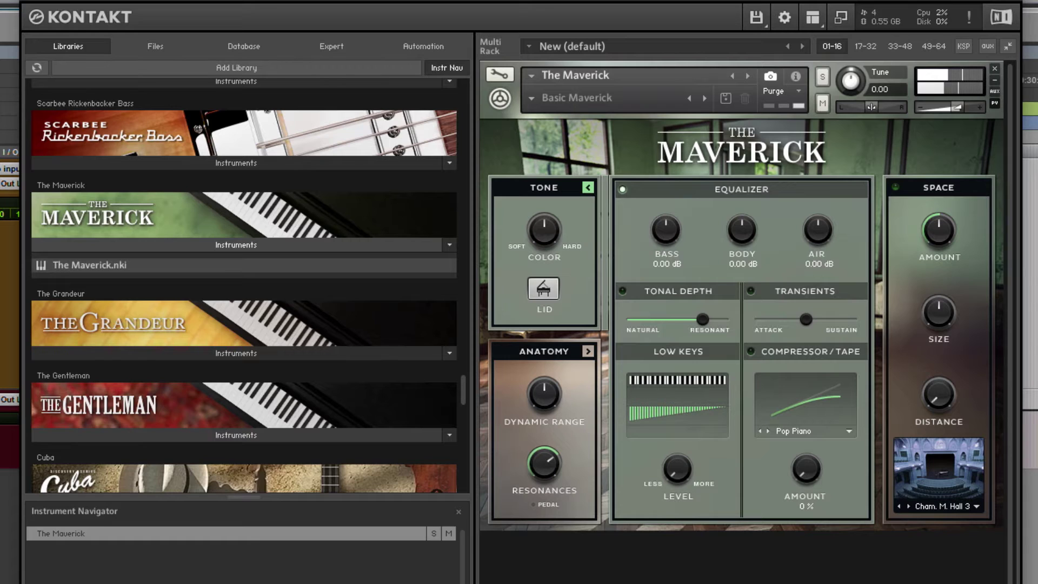
{"action": "left_click_drag", "start_coordinate": [680, 401], "coordinate": [684, 431]}
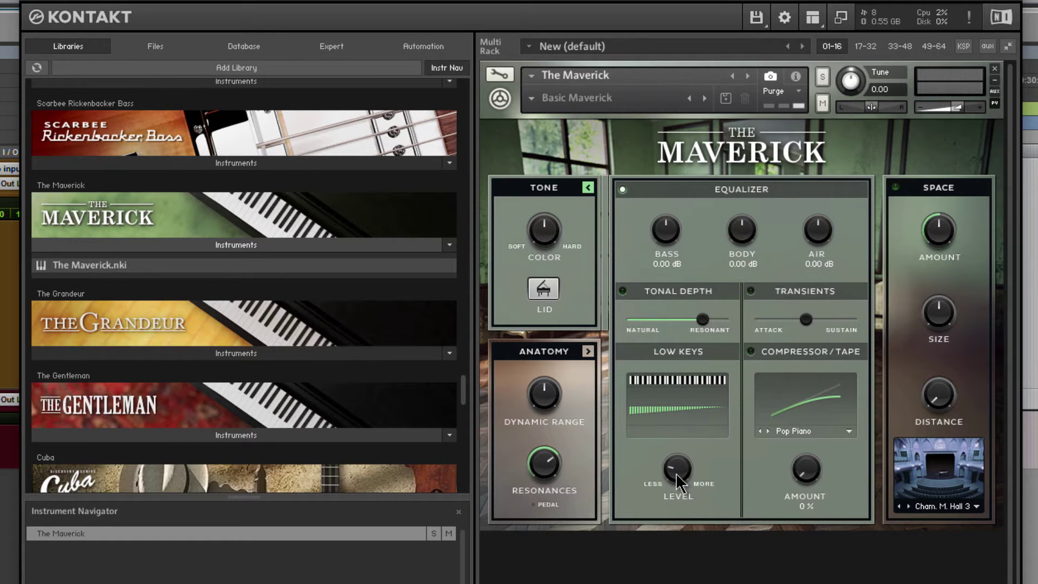
{"action": "left_click_drag", "start_coordinate": [676, 472], "coordinate": [676, 485]}
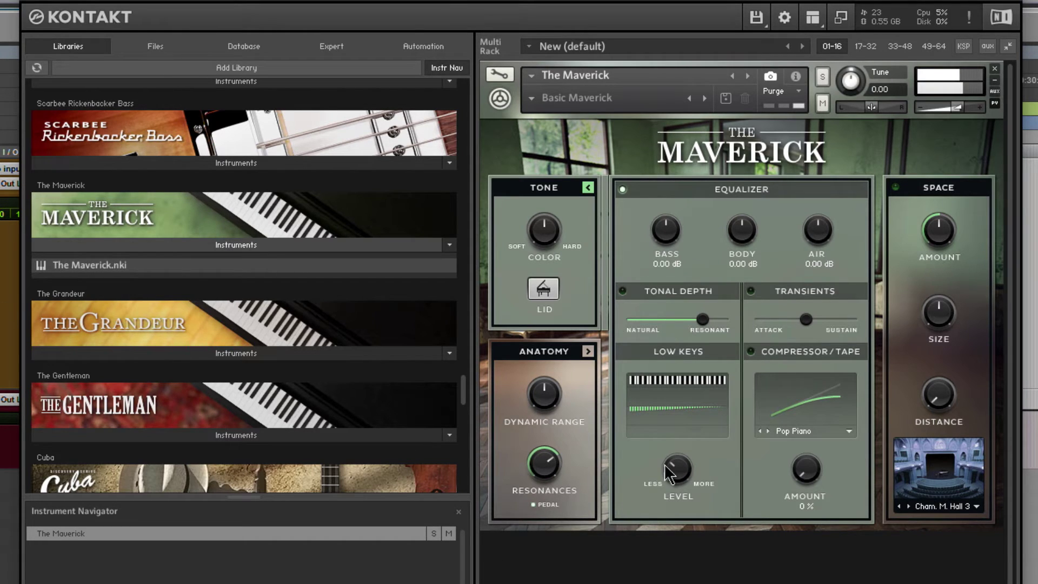
{"action": "left_click_drag", "start_coordinate": [676, 473], "coordinate": [674, 565]}
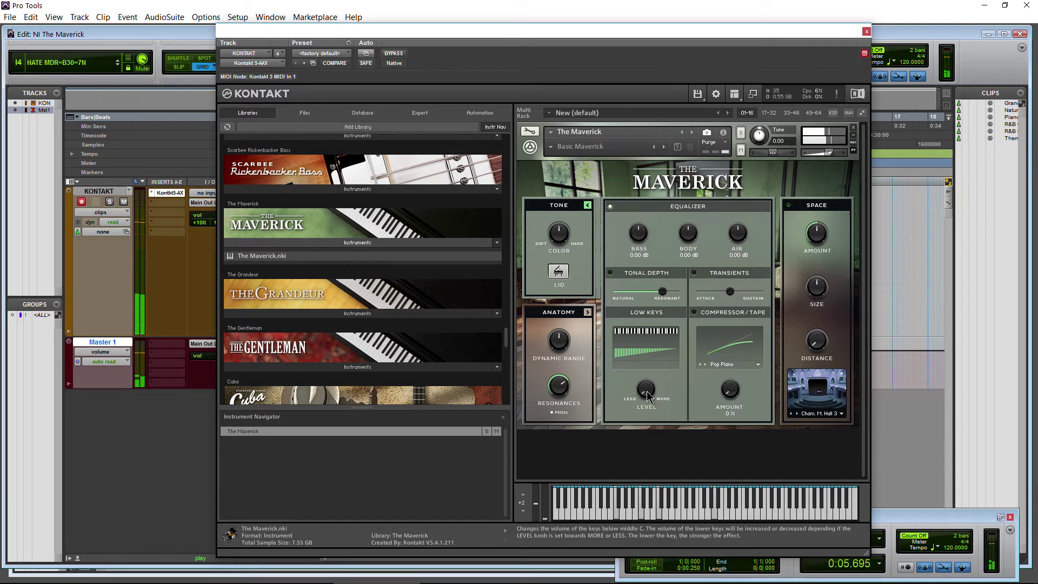
{"action": "left_click", "coordinate": [647, 390], "text": "ctrl"}
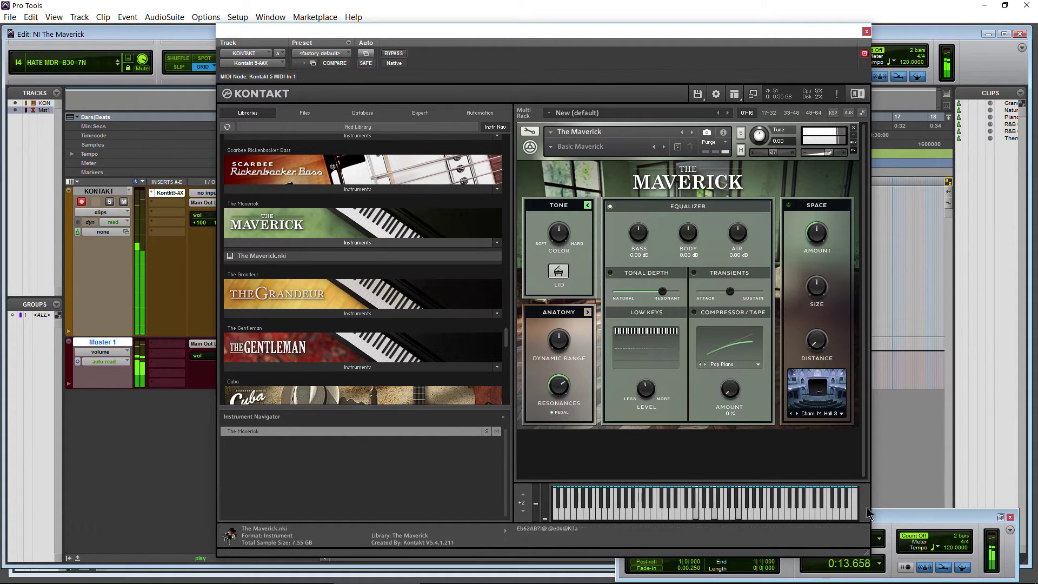
Stop playback and close the Tone edit page.
{"action": "left_click", "coordinate": [914, 522]}
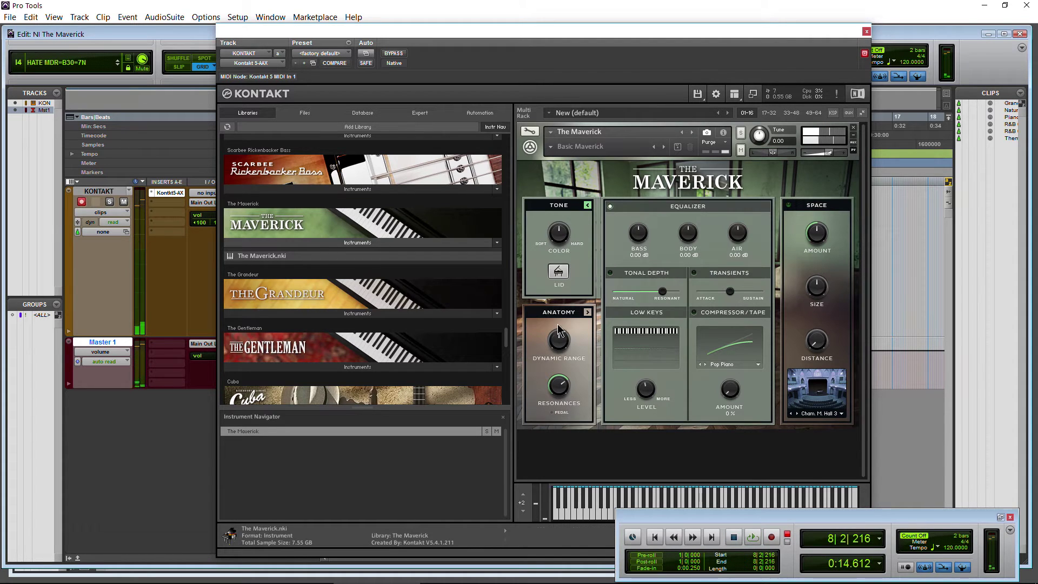
{"action": "left_click", "coordinate": [596, 320]}
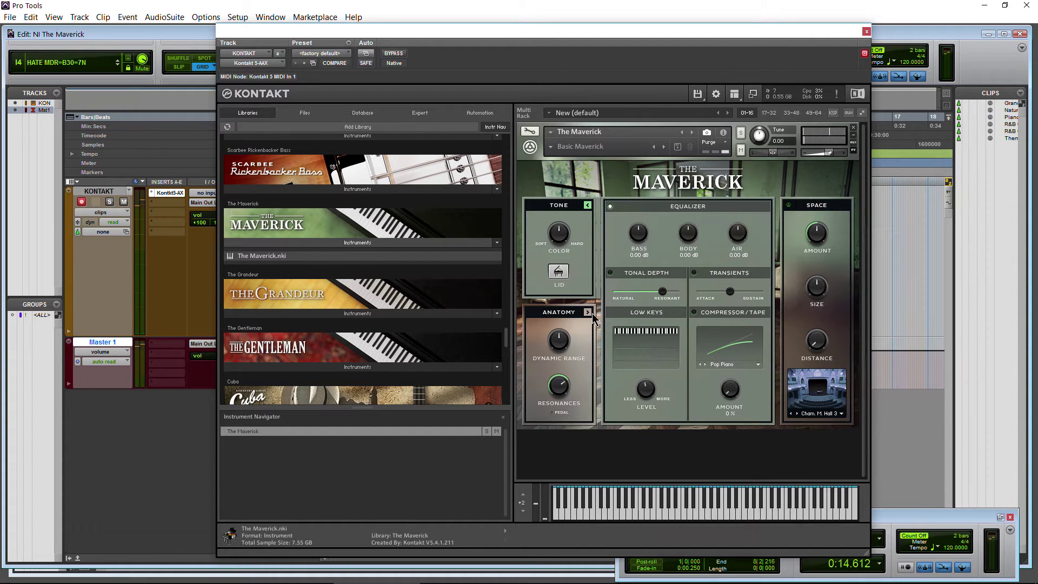
{"action": "left_click", "coordinate": [588, 206]}
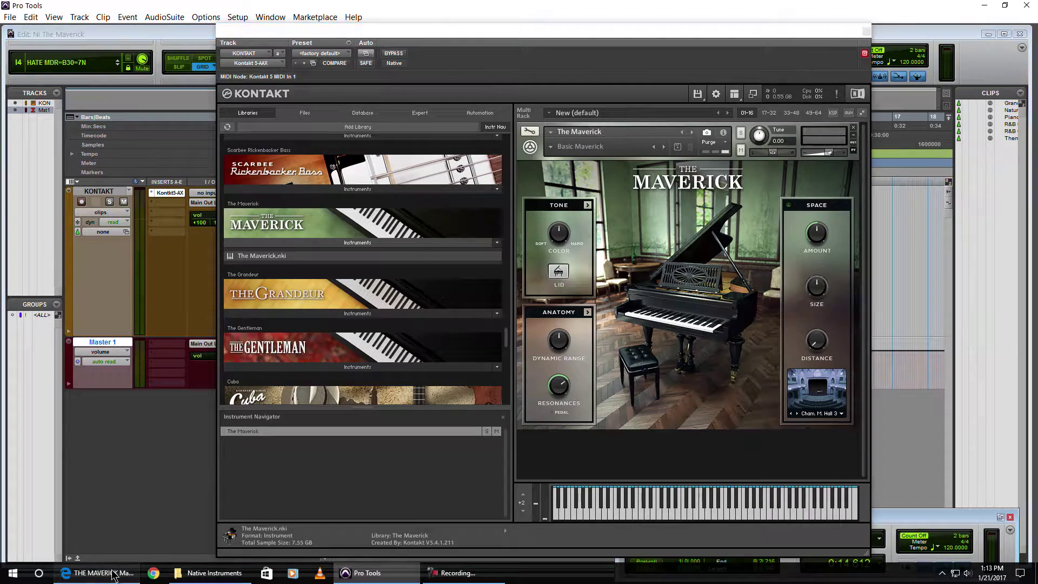
Switch to the manual and read the Compressor/Tape description and the Anatomy section through its edit page controls.
{"action": "left_click", "coordinate": [103, 573]}
{"action": "scroll", "coordinate": [423, 115], "scroll_direction": "down", "scroll_amount": 10}
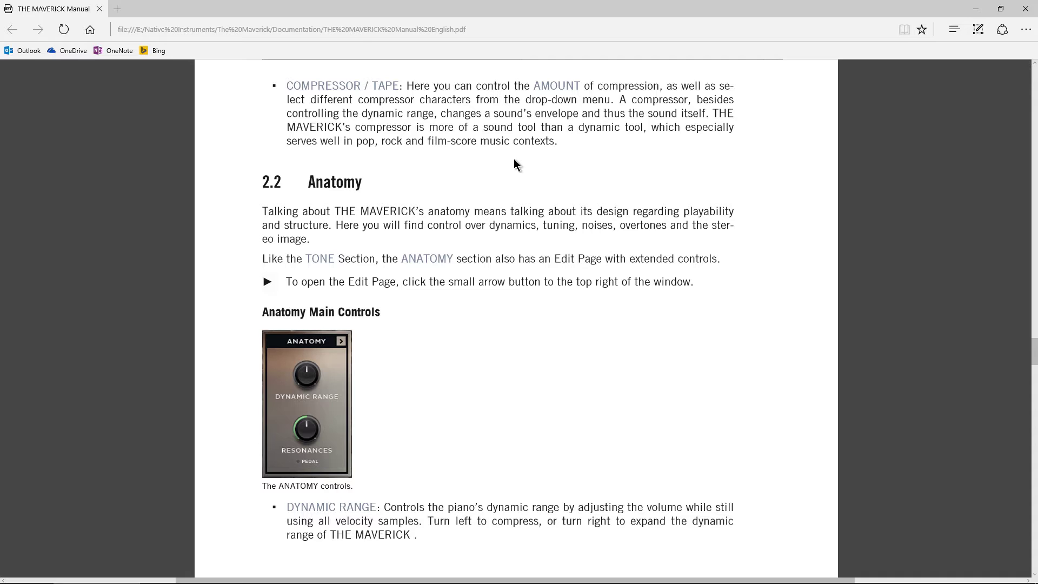
{"action": "scroll", "coordinate": [514, 158], "scroll_direction": "down", "scroll_amount": 2}
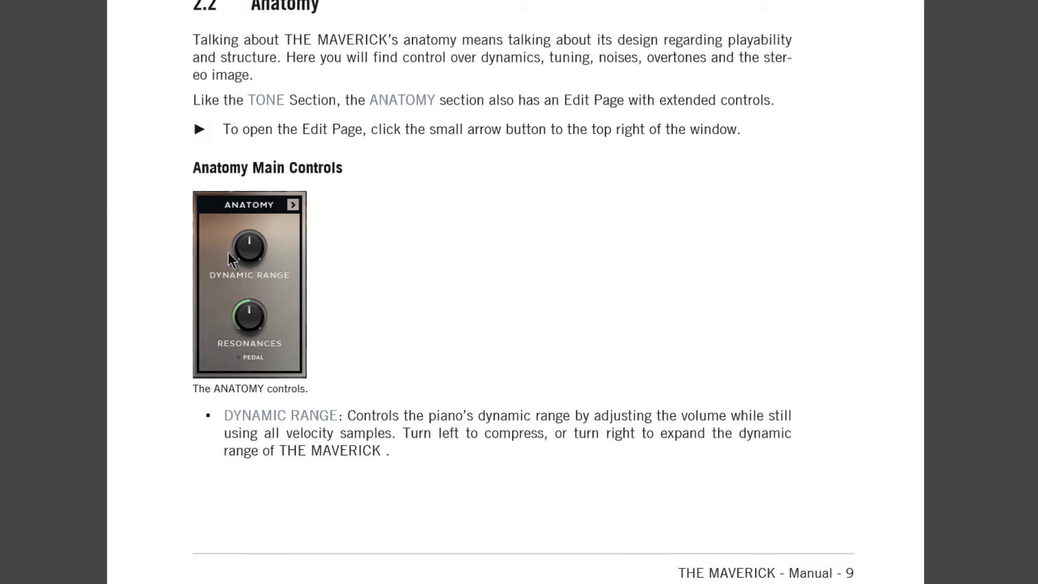
{"action": "scroll", "coordinate": [372, 277], "scroll_direction": "down", "scroll_amount": 4}
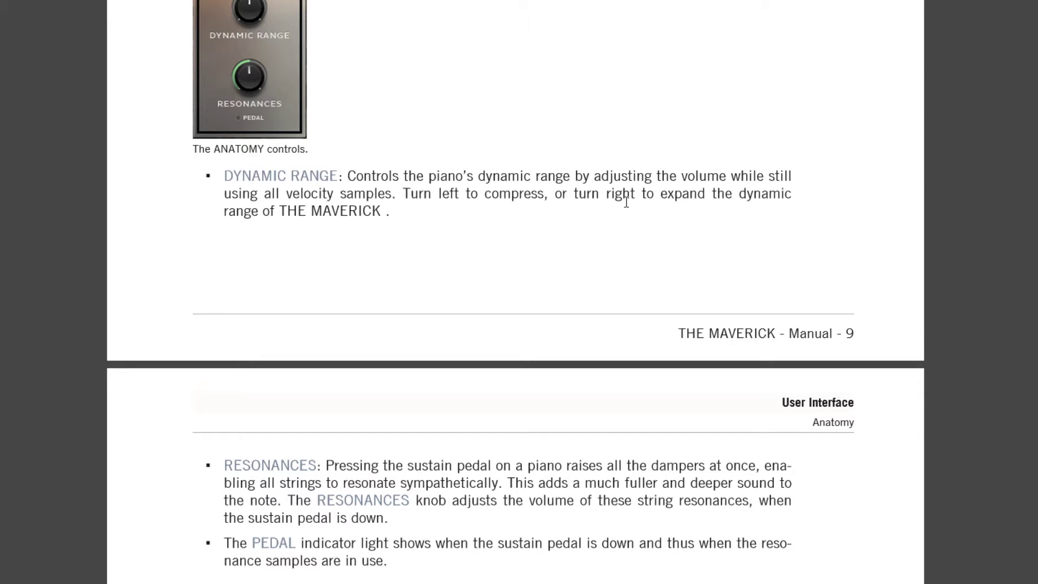
{"action": "scroll", "coordinate": [508, 244], "scroll_direction": "down", "scroll_amount": 5}
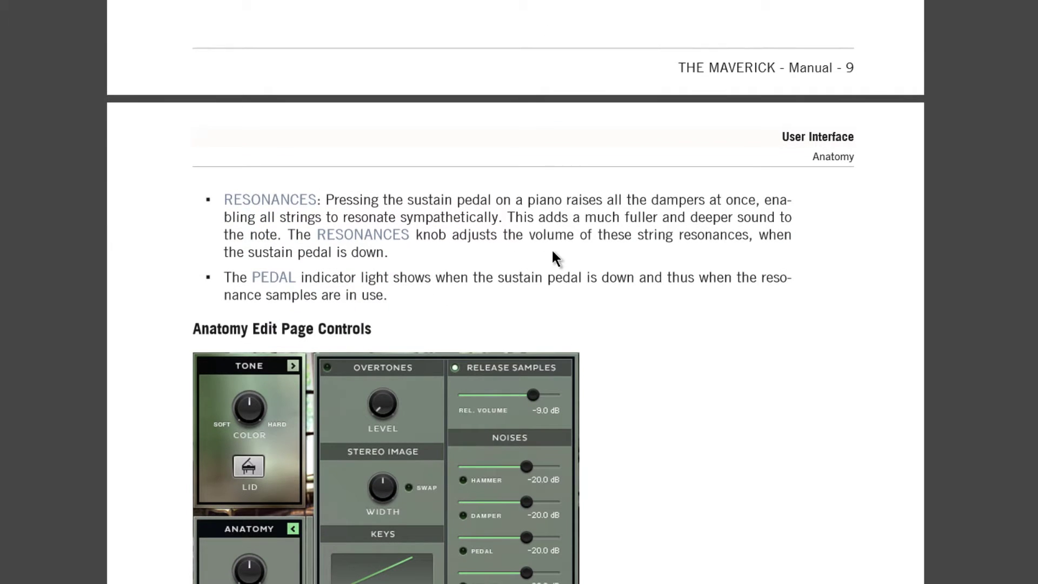
{"action": "scroll", "coordinate": [541, 238], "scroll_direction": "down", "scroll_amount": 2}
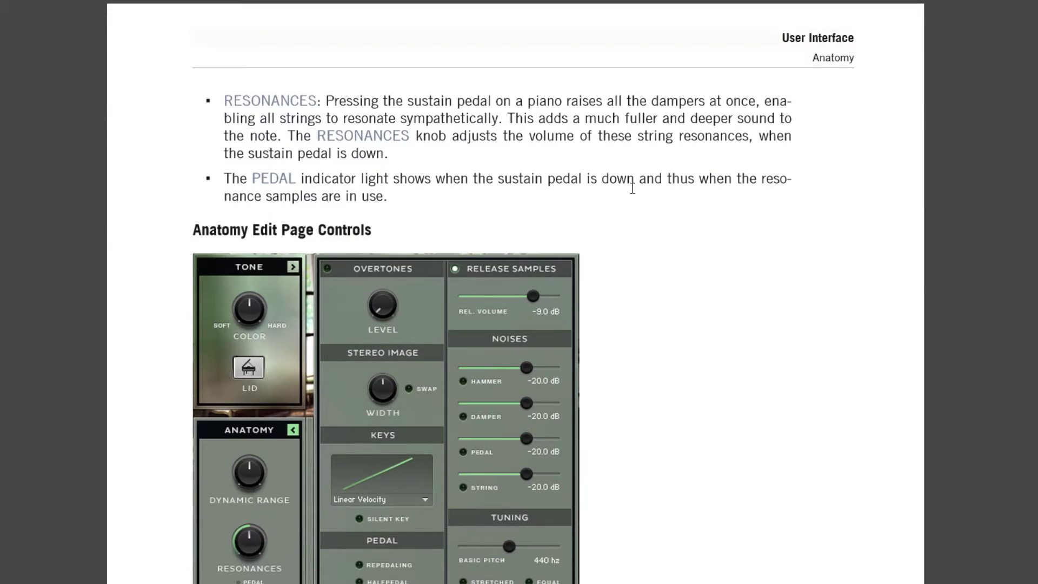
{"action": "scroll", "coordinate": [638, 190], "scroll_direction": "down", "scroll_amount": 2}
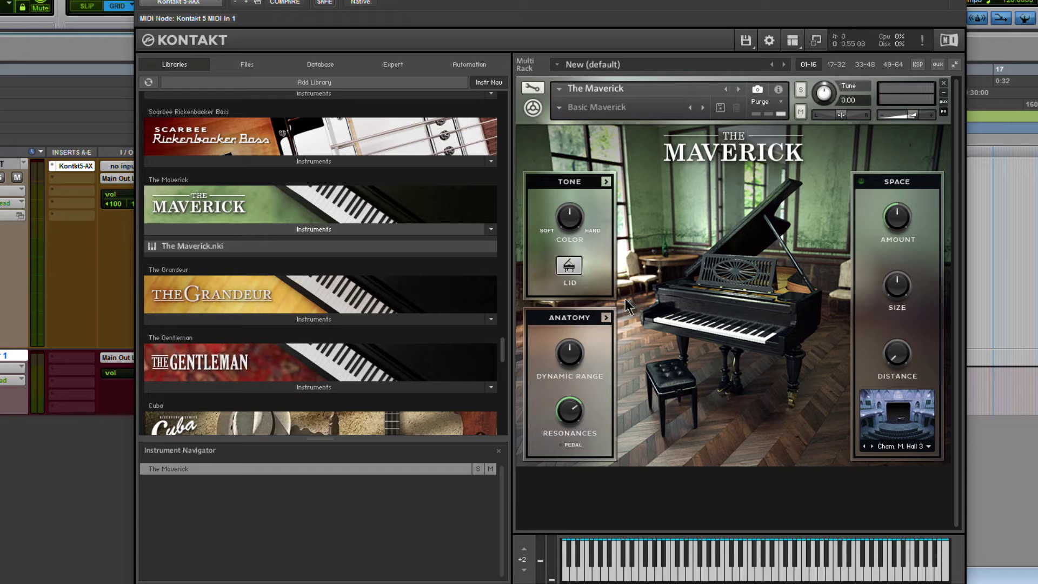
Open the Anatomy edit page and try the Komplete Kontrol and Soft Velocity key velocity presets while playing.
{"action": "left_click", "coordinate": [605, 319]}
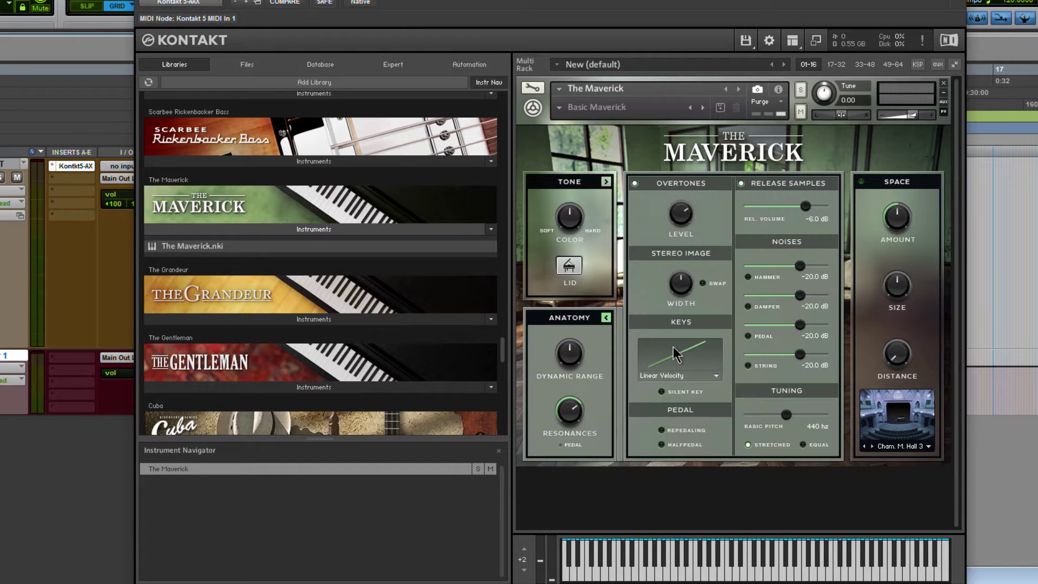
{"action": "left_click", "coordinate": [716, 379]}
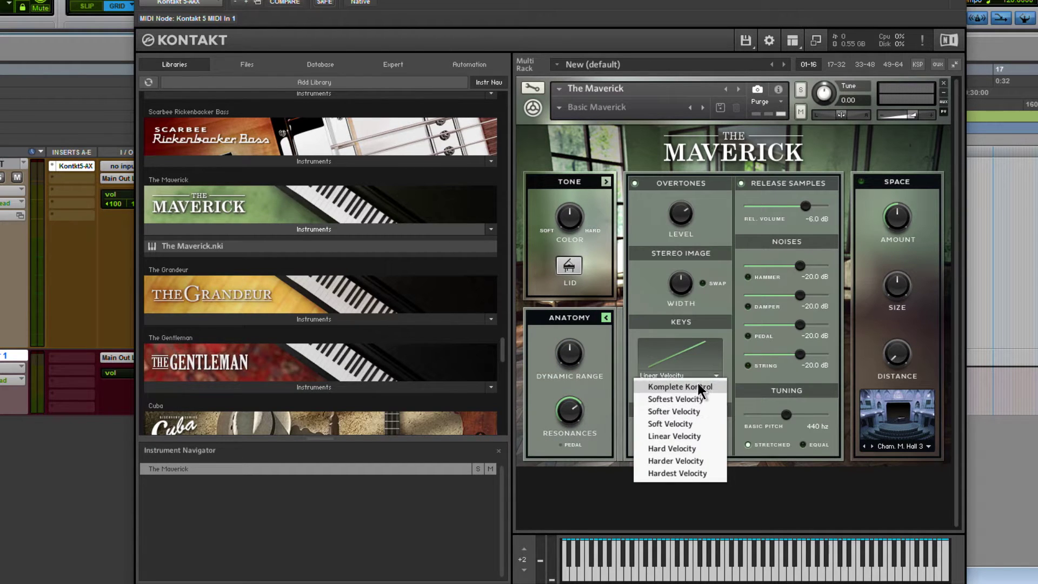
{"action": "left_click", "coordinate": [700, 387]}
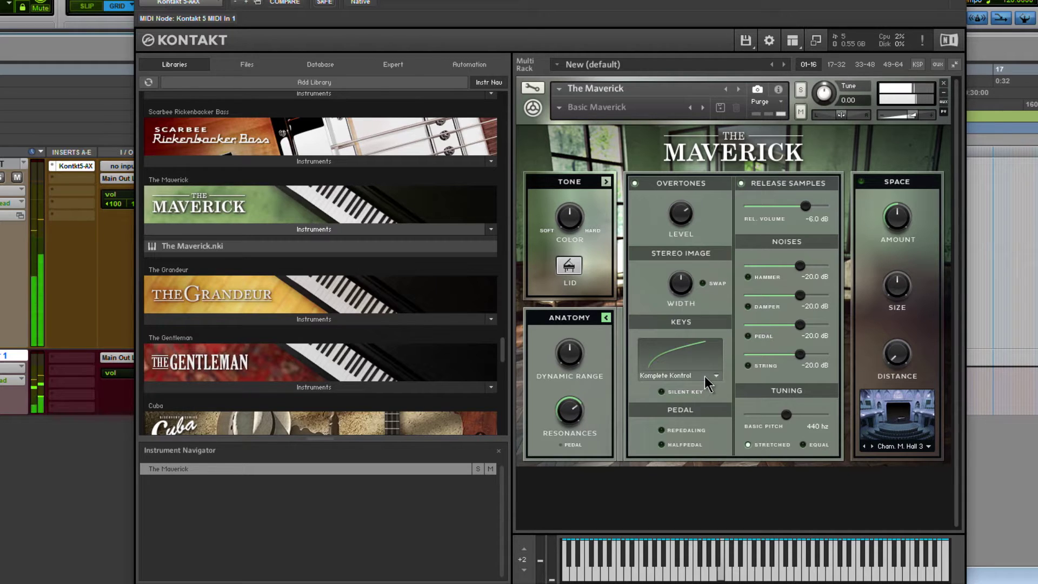
{"action": "left_click", "coordinate": [710, 377]}
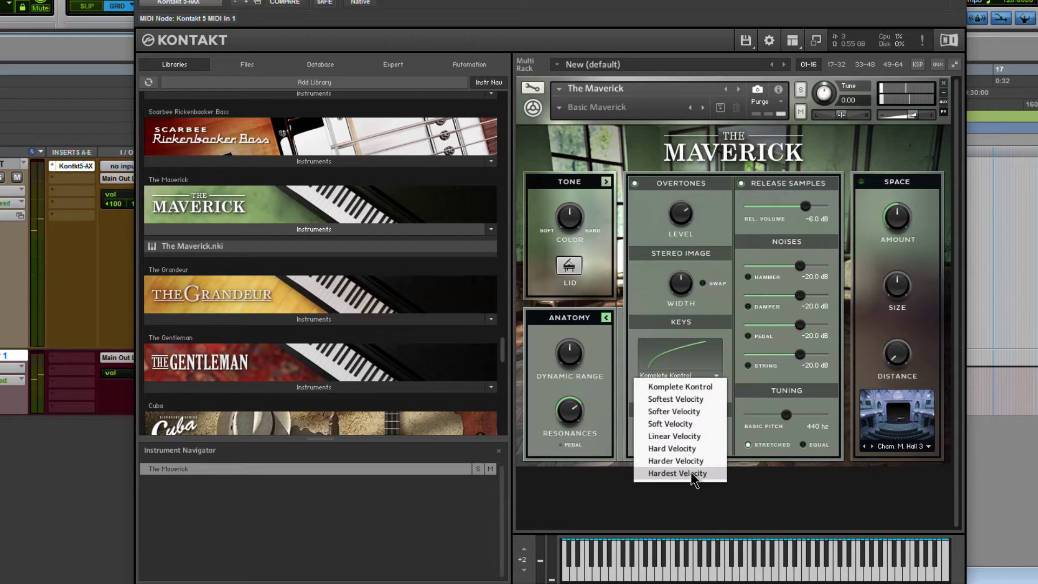
{"action": "left_click", "coordinate": [688, 424]}
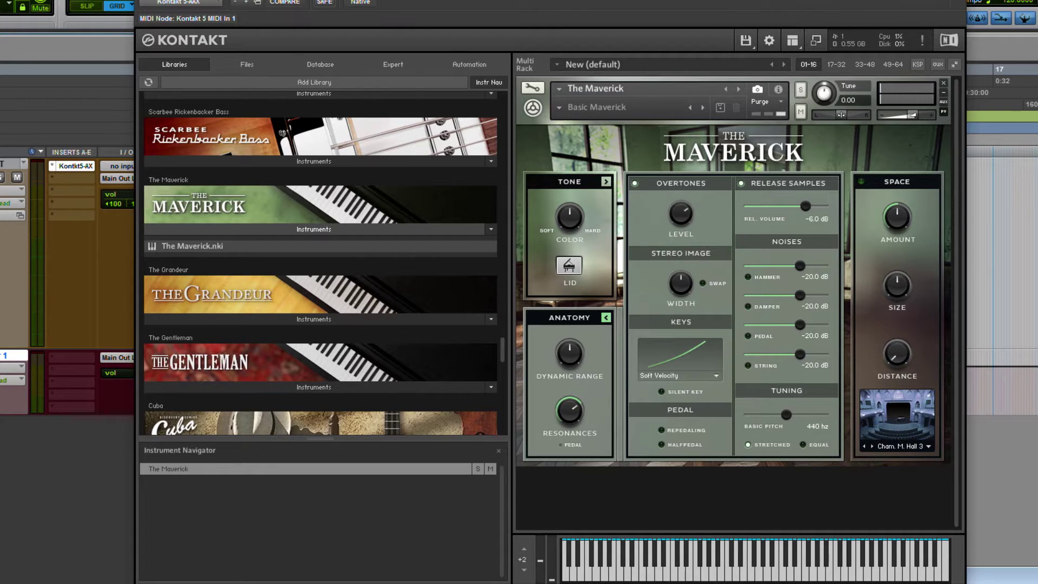
Close the Kontakt plug-in window and play the session from its beginning.
{"action": "key", "text": "ctrl+w"}
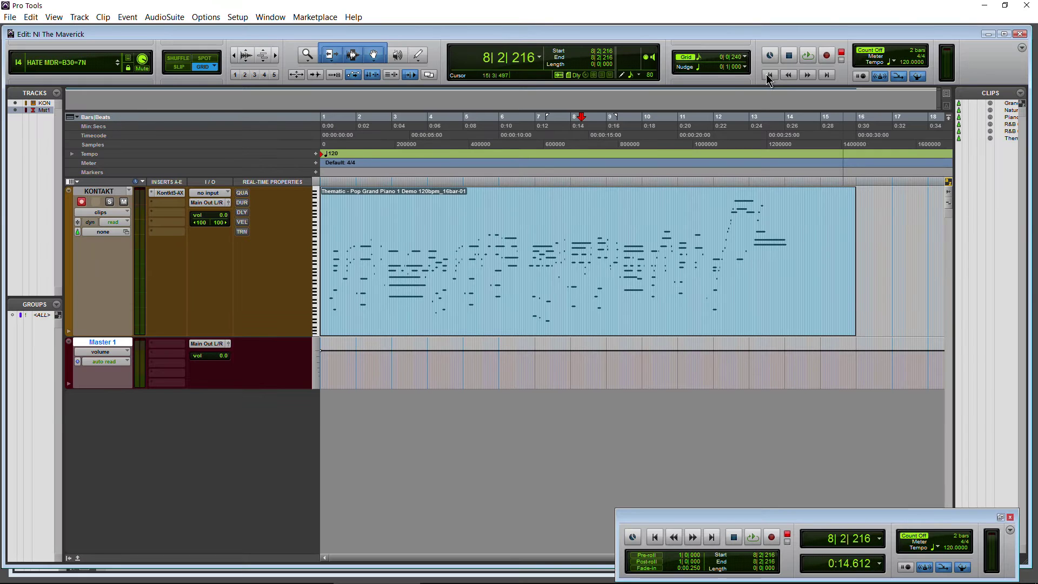
{"action": "key", "text": "Return"}
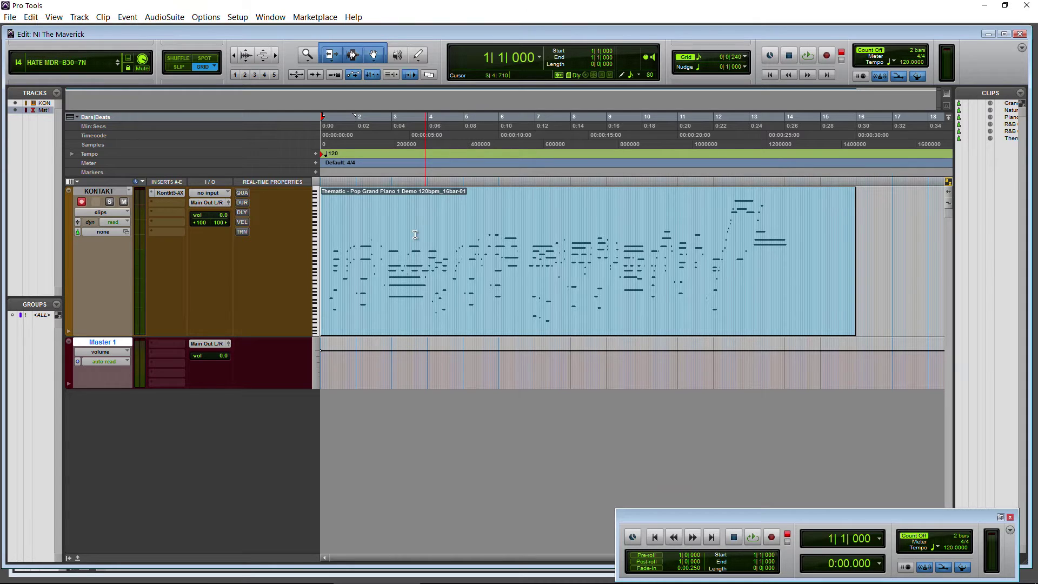
{"action": "key", "text": "space"}
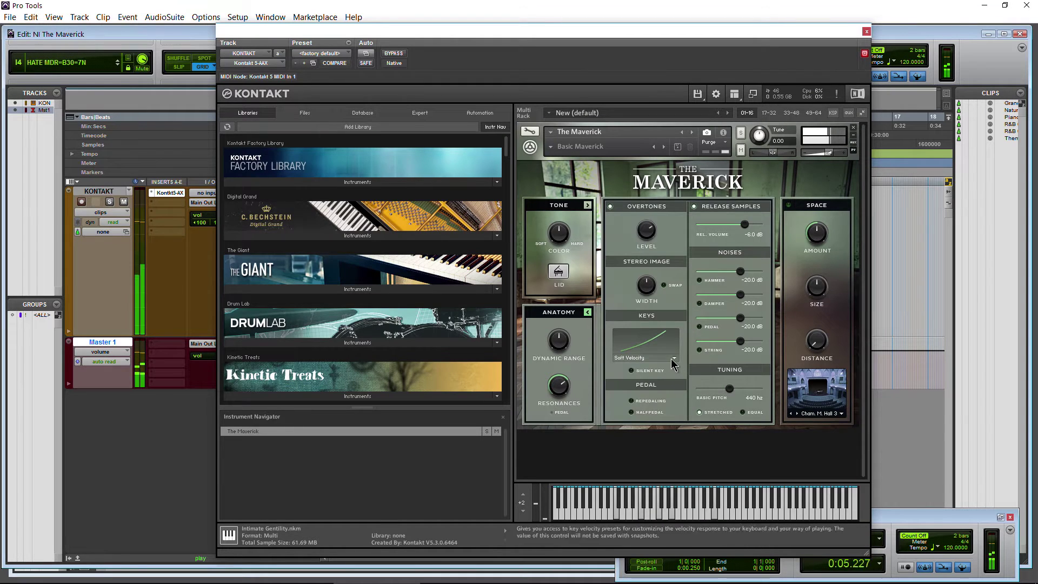
Audition the Harder Velocity key preset, stop playback and set the key velocity back to Linear Velocity.
{"action": "left_click", "coordinate": [674, 358]}
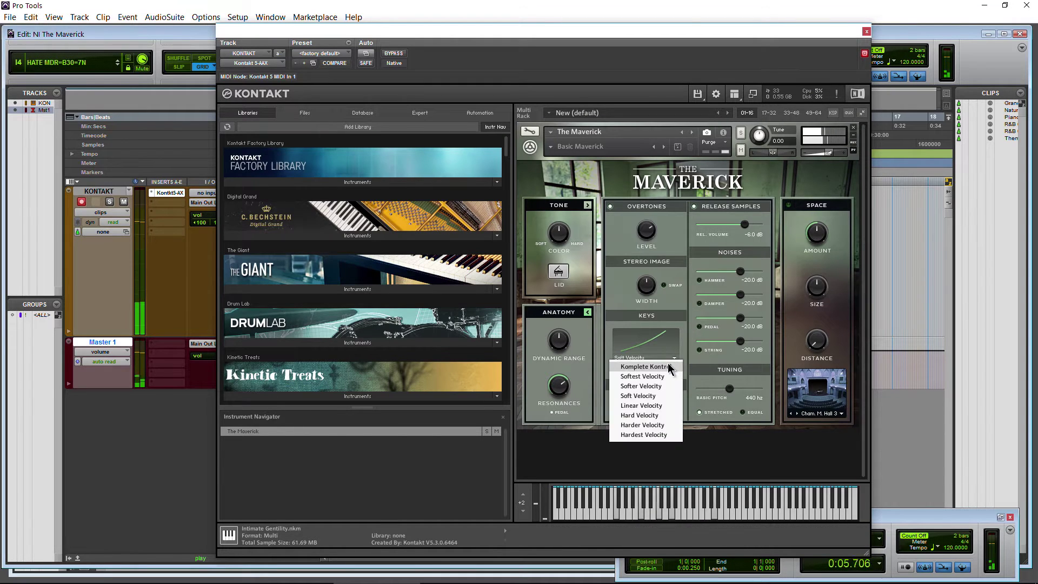
{"action": "left_click", "coordinate": [658, 425]}
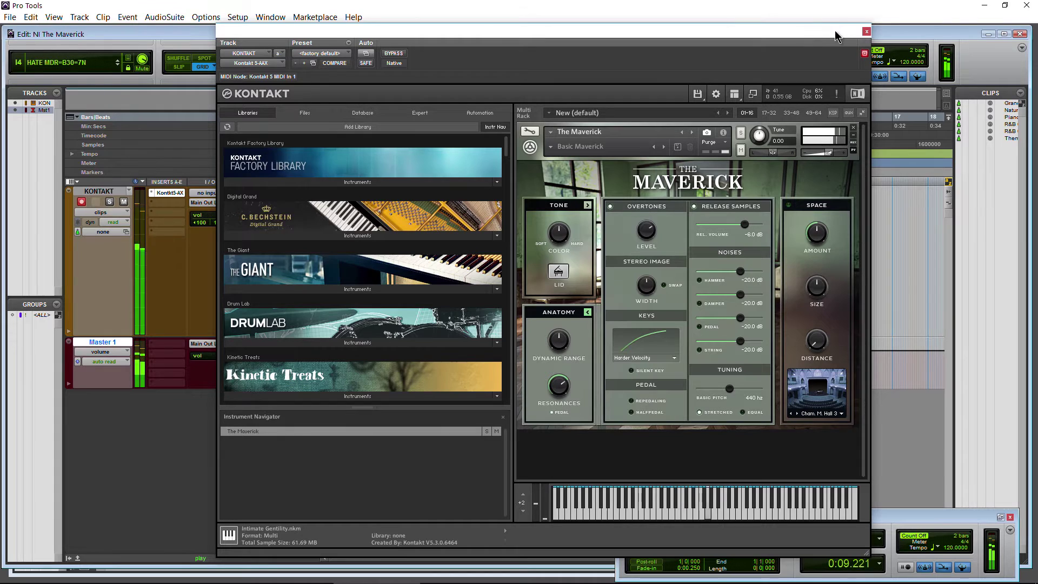
{"action": "key", "text": "space"}
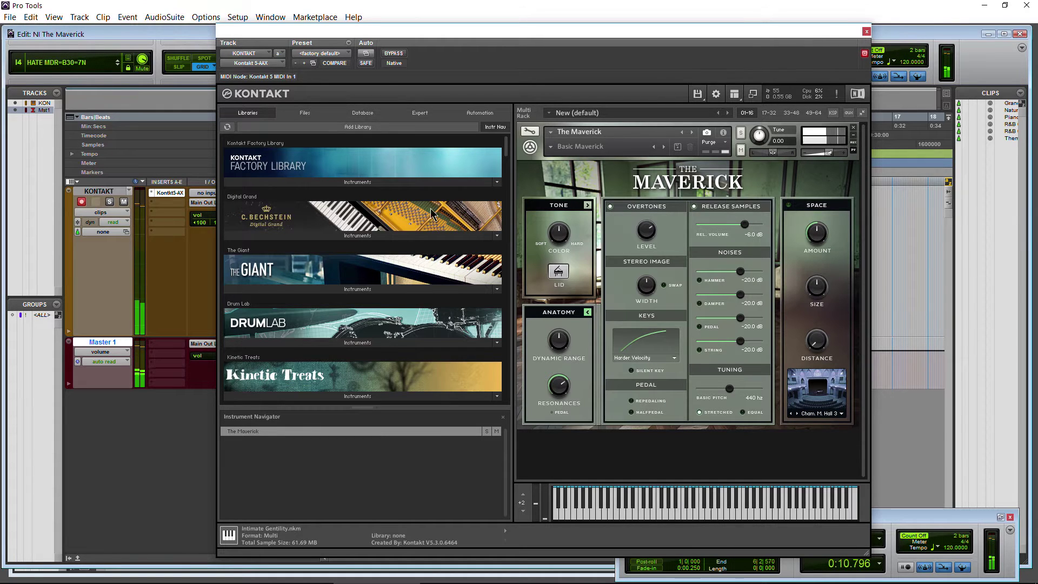
{"action": "left_click", "coordinate": [640, 358]}
{"action": "left_click", "coordinate": [656, 406]}
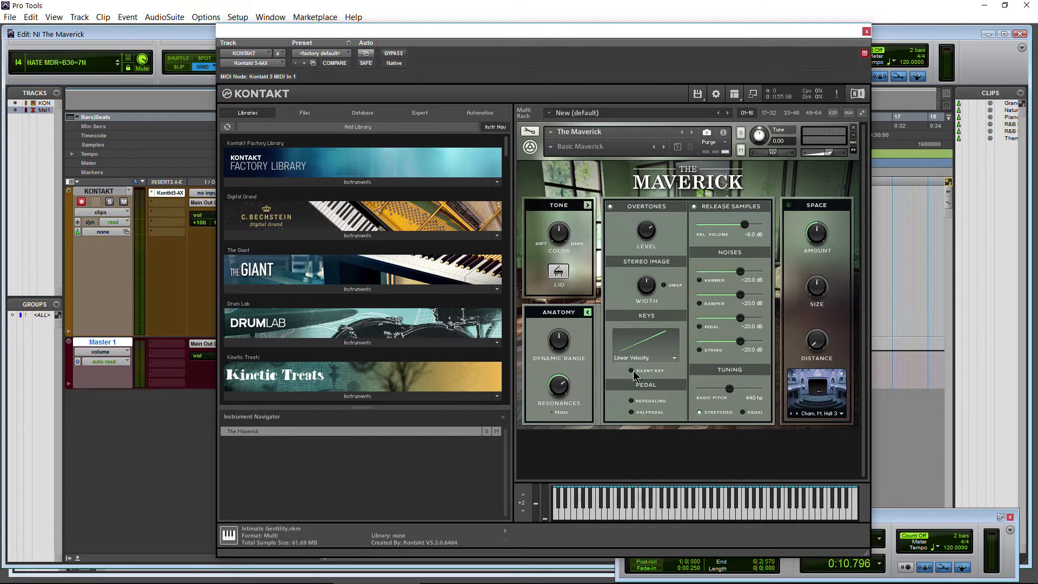
Switch to the manual and read the Keys, Pedal and Release Samples descriptions alongside the Anatomy edit page illustration.
{"action": "mouse_move", "coordinate": [228, 572]}
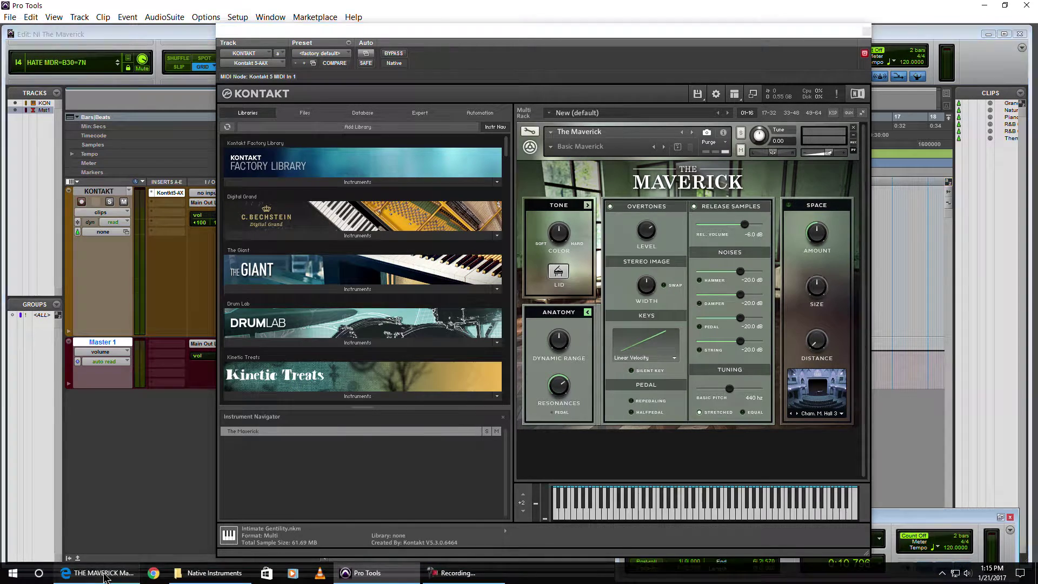
{"action": "left_click", "coordinate": [99, 573]}
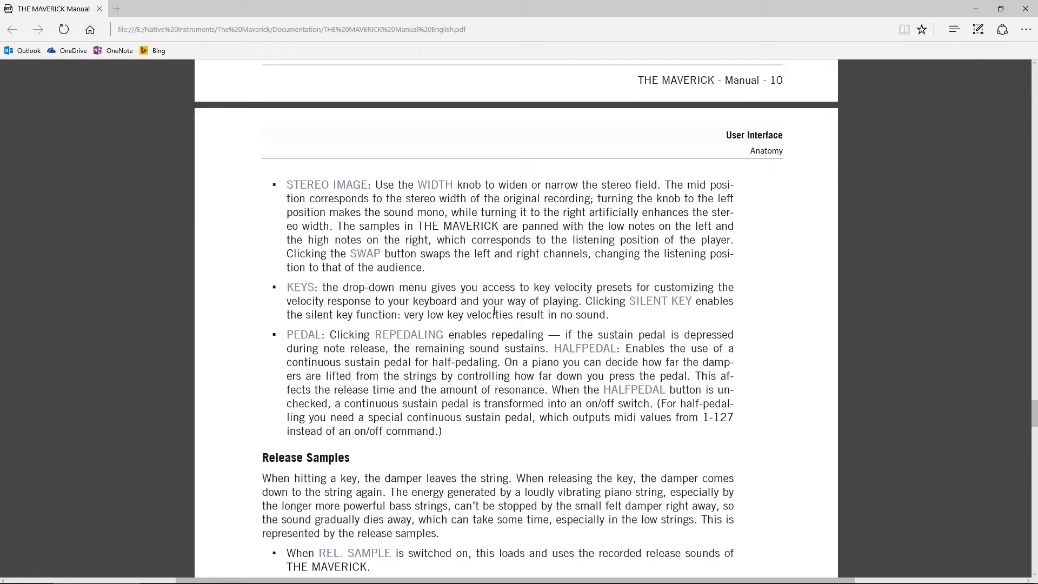
{"action": "scroll", "coordinate": [496, 245], "scroll_direction": "down", "scroll_amount": 3}
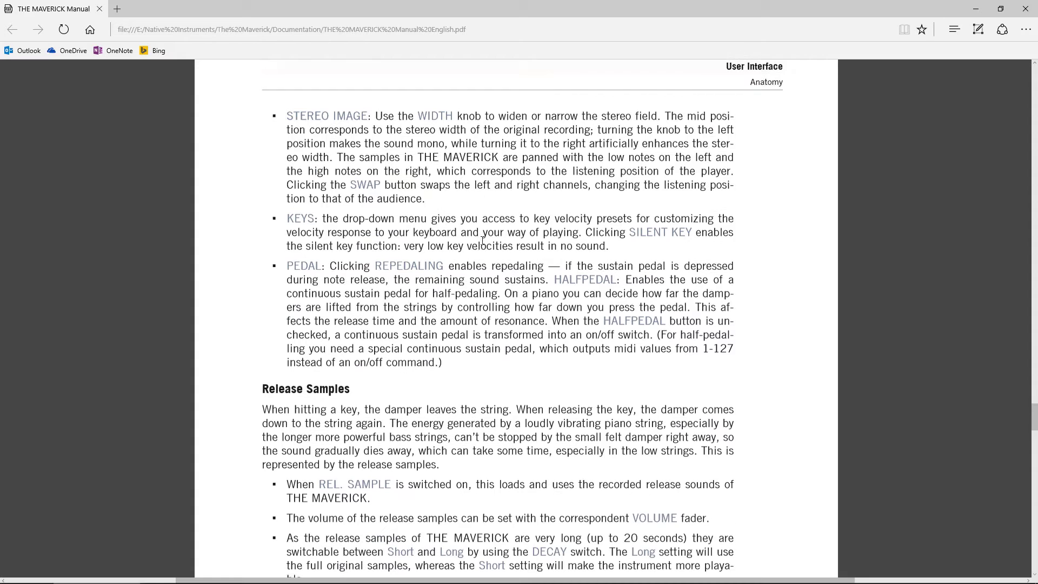
{"action": "scroll", "coordinate": [411, 330], "scroll_direction": "up", "scroll_amount": 15}
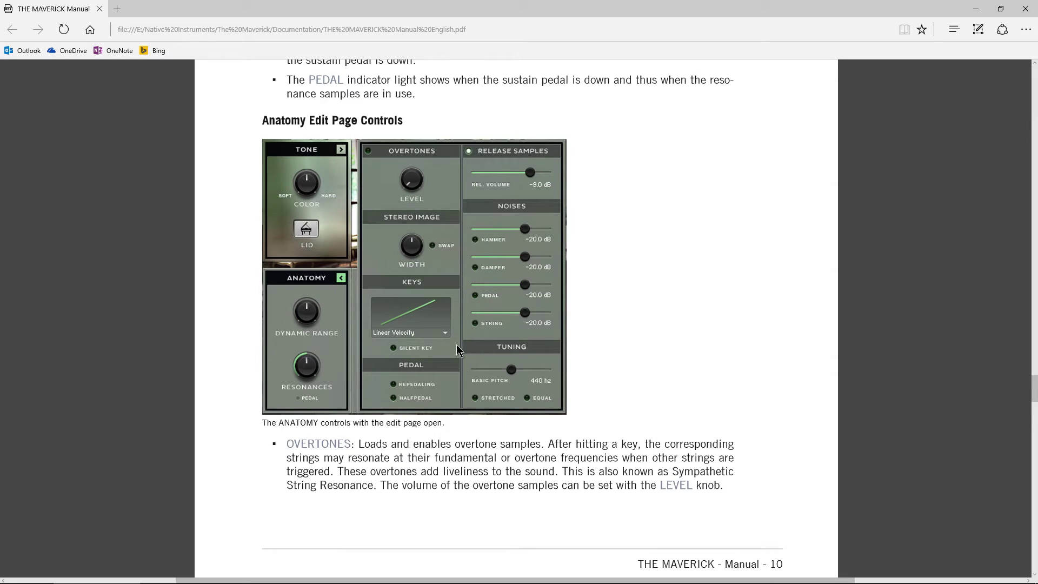
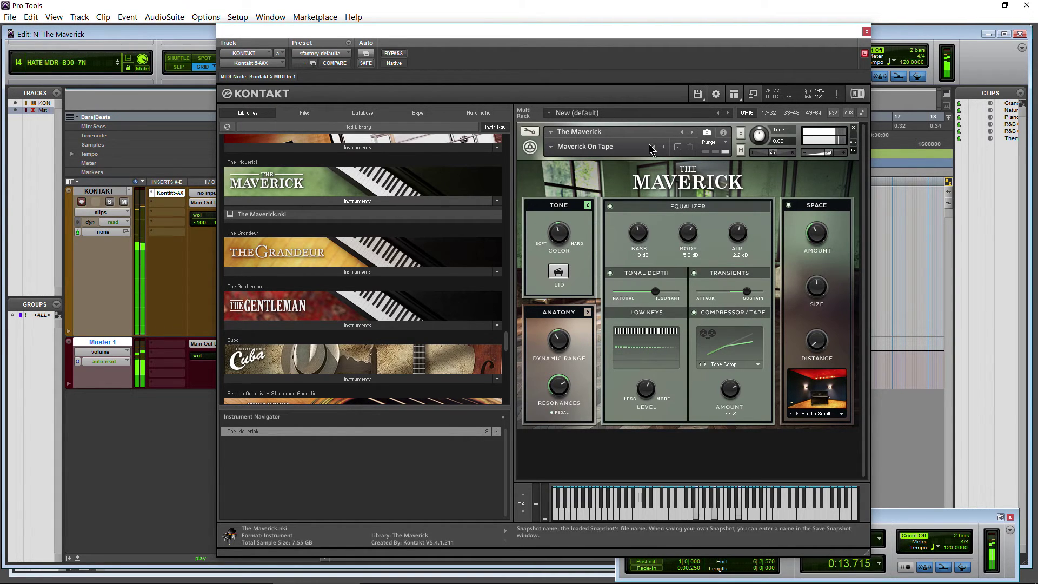
Audition the Sparkling Maverick snapshot and reload the Basic Maverick snapshot.
{"action": "left_click", "coordinate": [558, 152]}
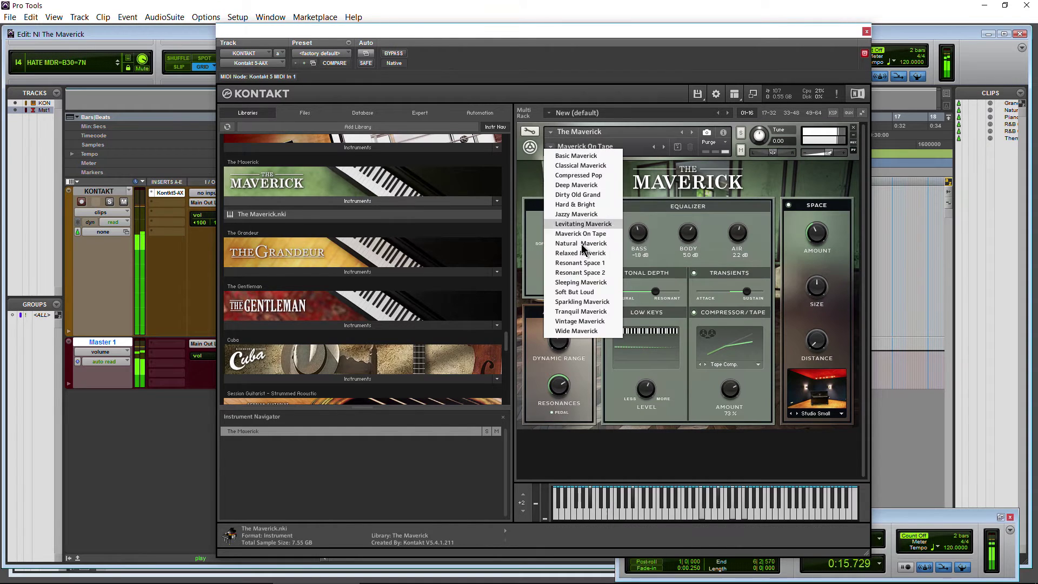
{"action": "left_click", "coordinate": [583, 302]}
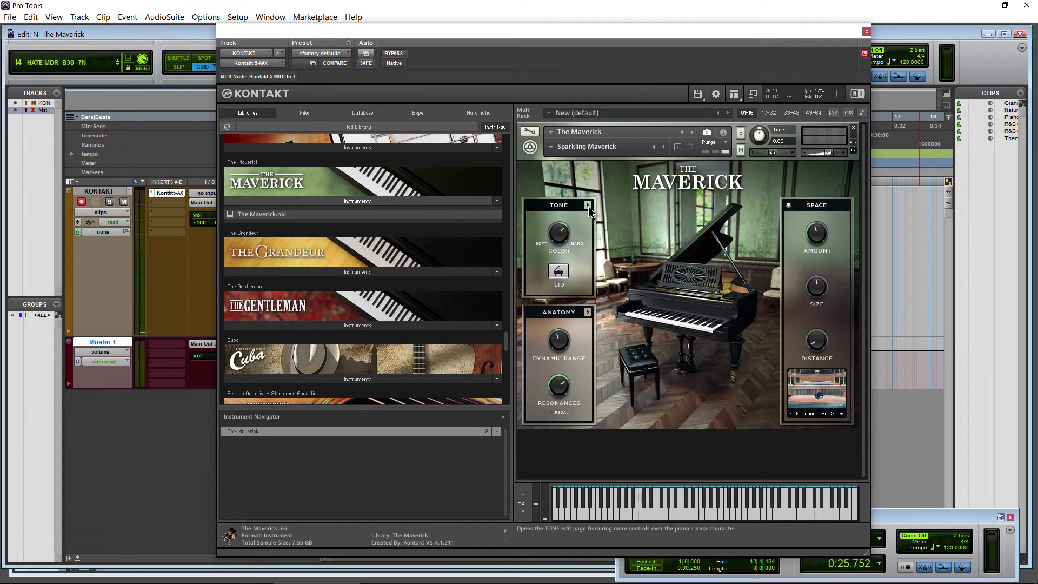
{"action": "left_click", "coordinate": [552, 146]}
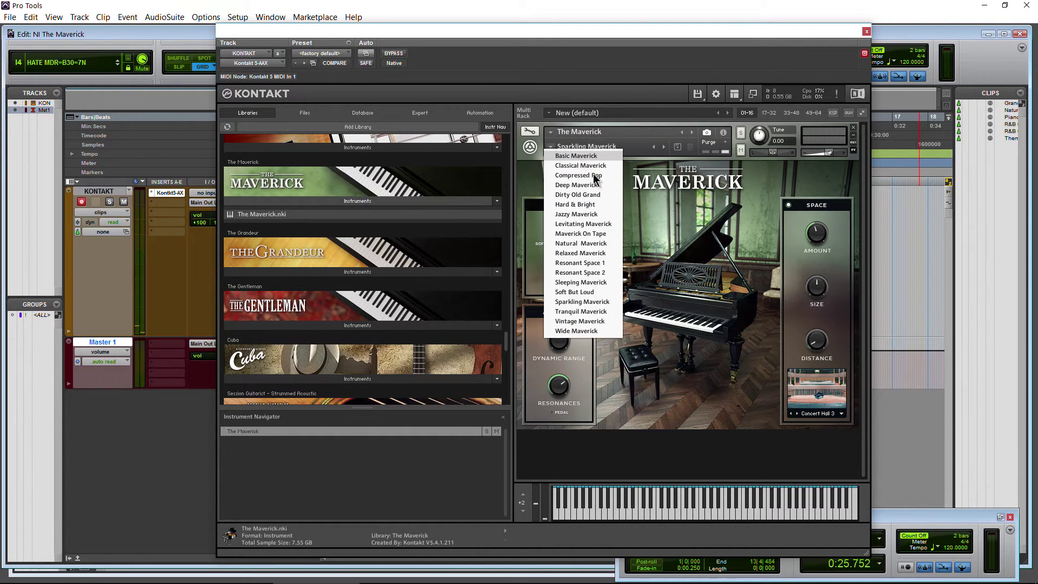
{"action": "left_click", "coordinate": [577, 156]}
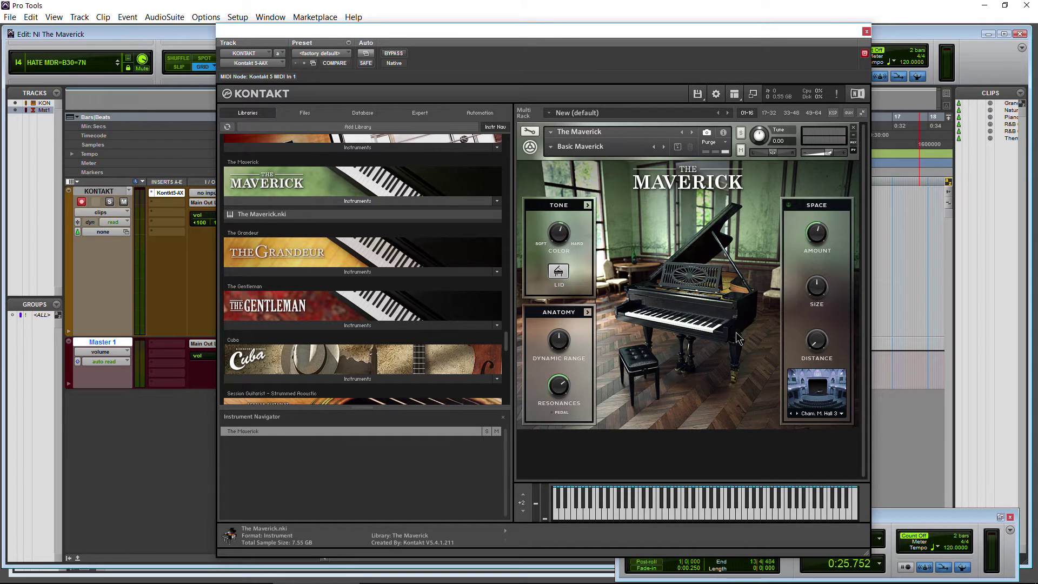
Return the playback position to the session start and close the Kontakt plug-in window.
{"action": "left_click", "coordinate": [887, 515]}
{"action": "left_click", "coordinate": [656, 537]}
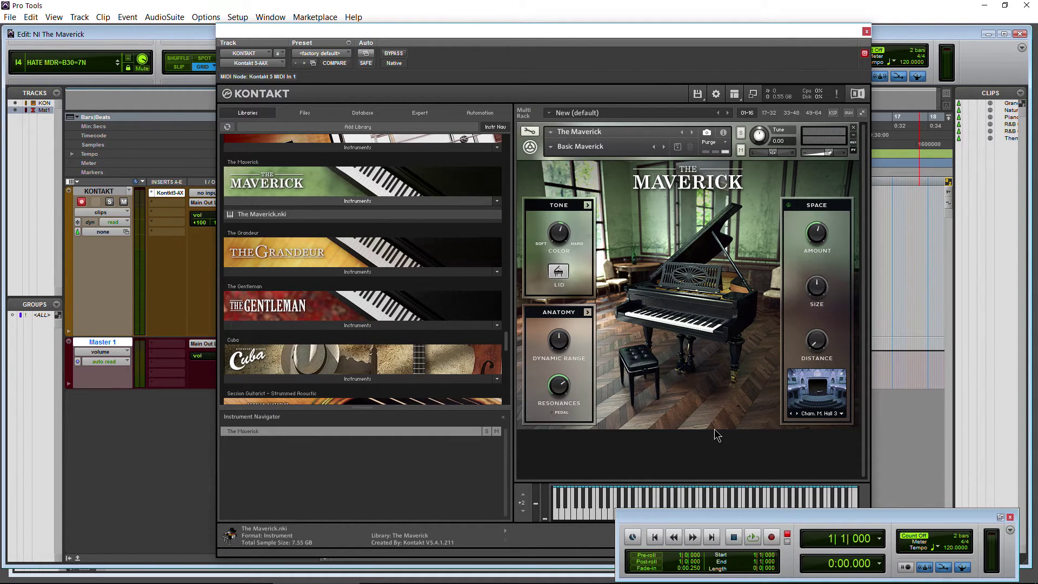
{"action": "left_click", "coordinate": [865, 31]}
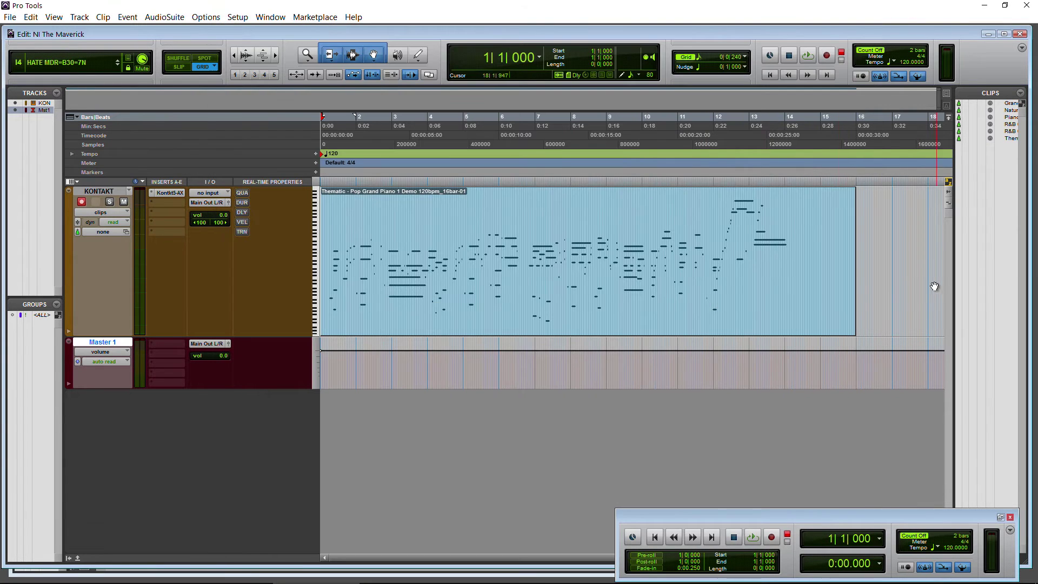
Trim the end of the piano demo clip back to about bar 14 and check the loop playback option.
{"action": "left_click_drag", "start_coordinate": [856, 273], "coordinate": [789, 269]}
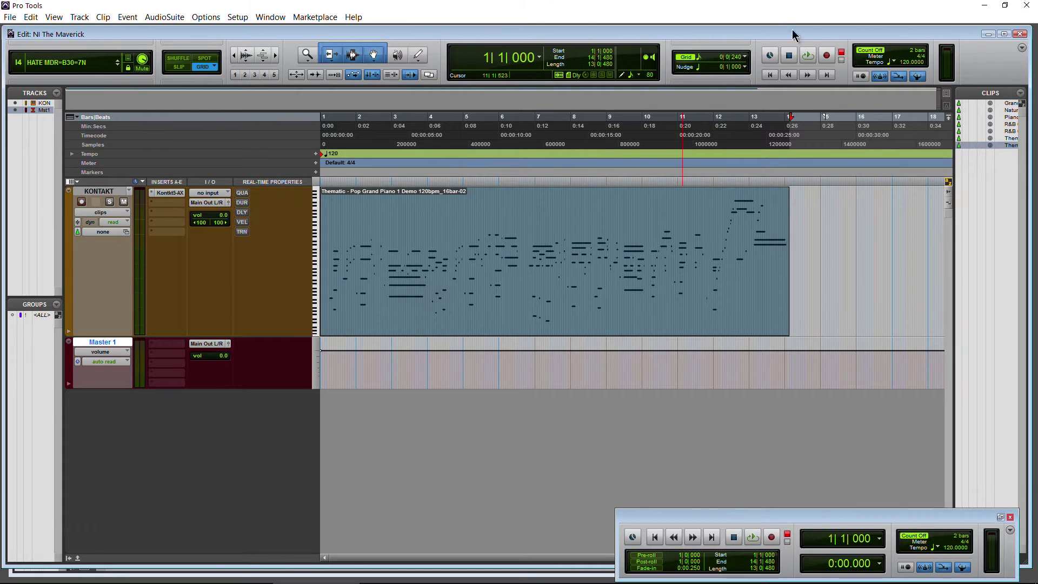
{"action": "right_click", "coordinate": [808, 57]}
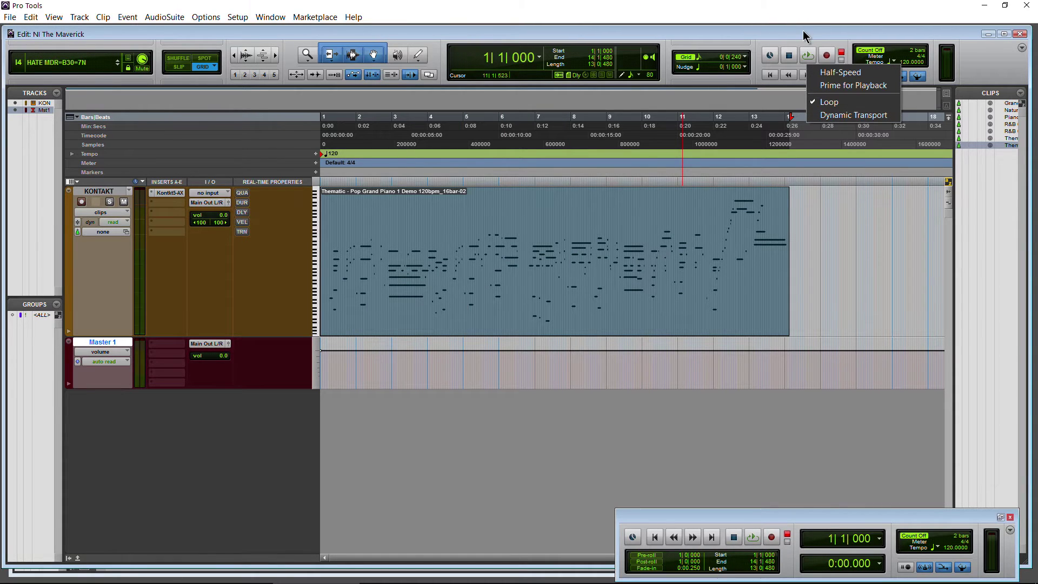
{"action": "left_click", "coordinate": [385, 253]}
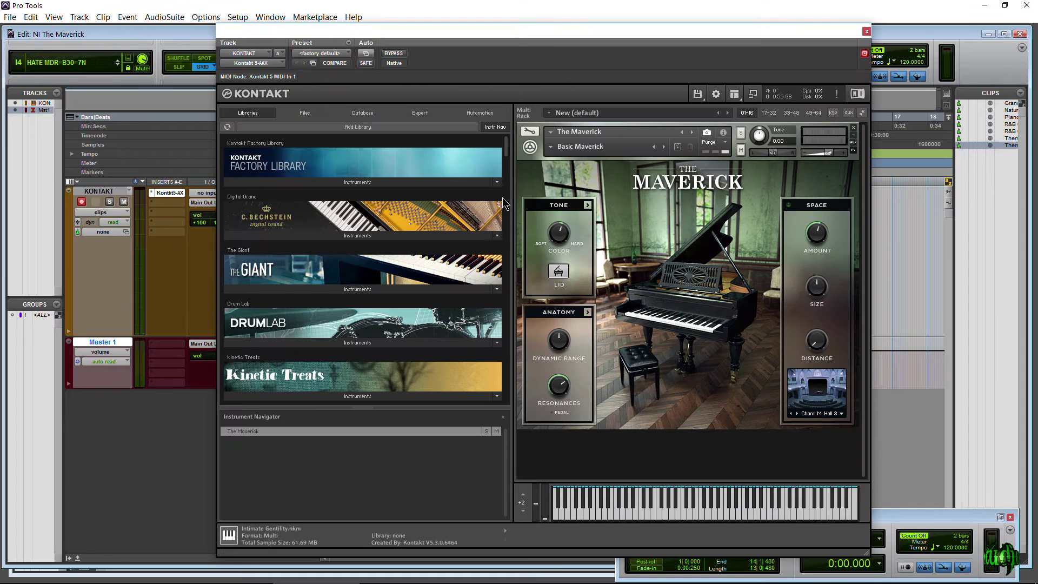
Audition The Maverick with its lid closed during playback, switch Space off and set the lid open again.
{"action": "left_click_drag", "start_coordinate": [506, 155], "coordinate": [505, 336]}
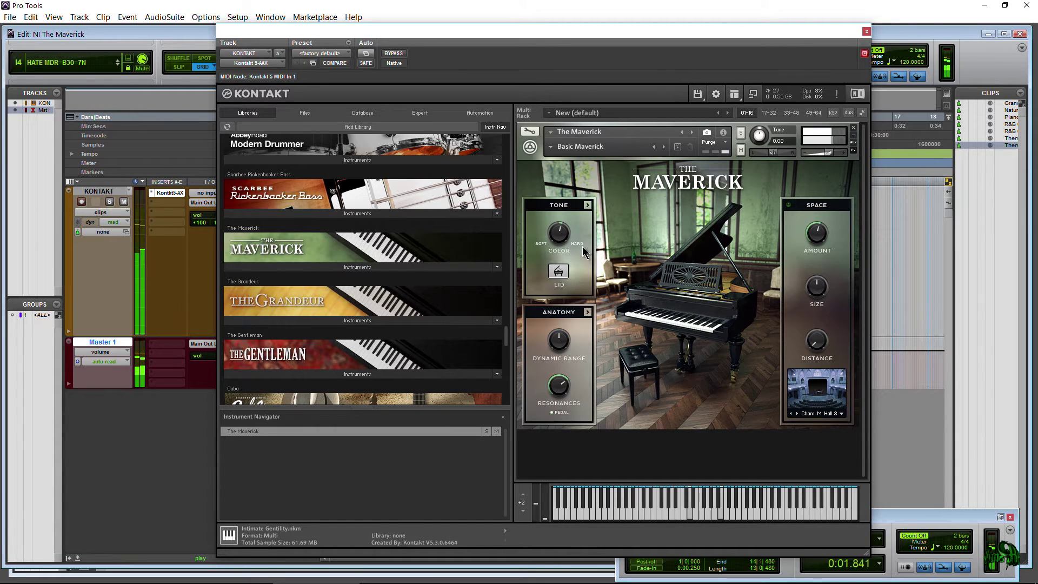
{"action": "mouse_move", "coordinate": [562, 233]}
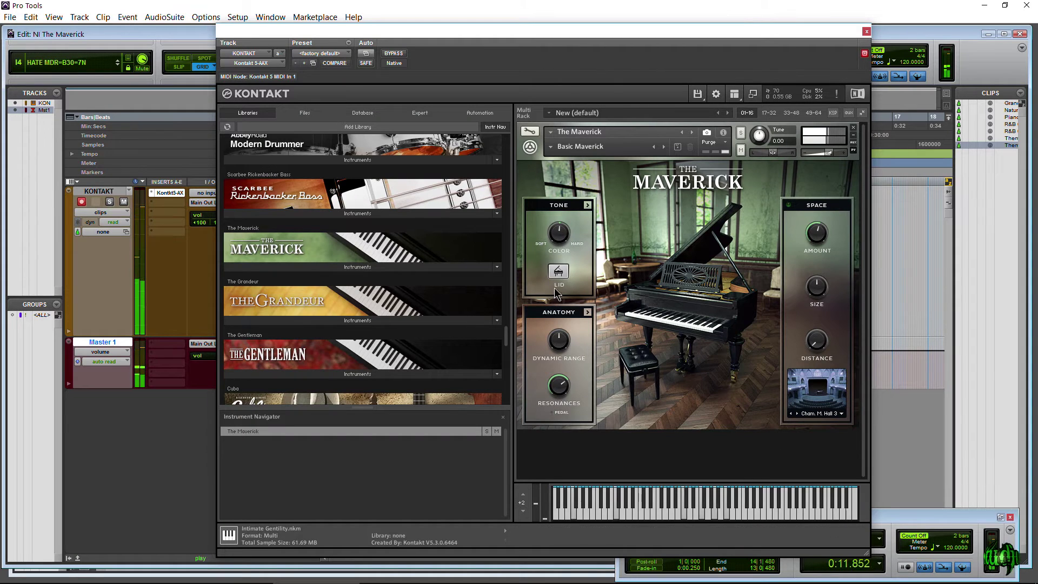
{"action": "left_click", "coordinate": [557, 273]}
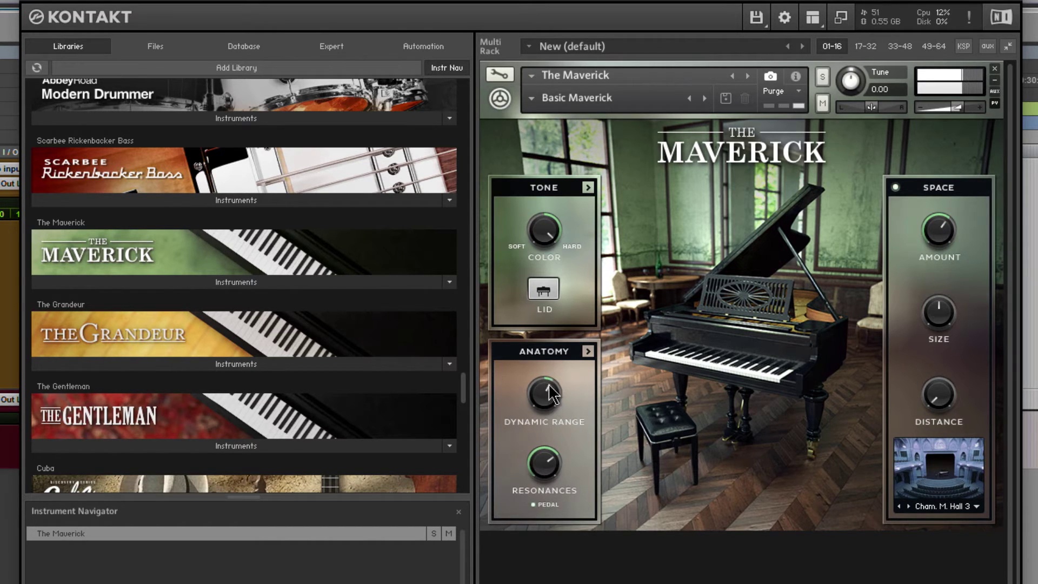
{"action": "left_click", "coordinate": [896, 187]}
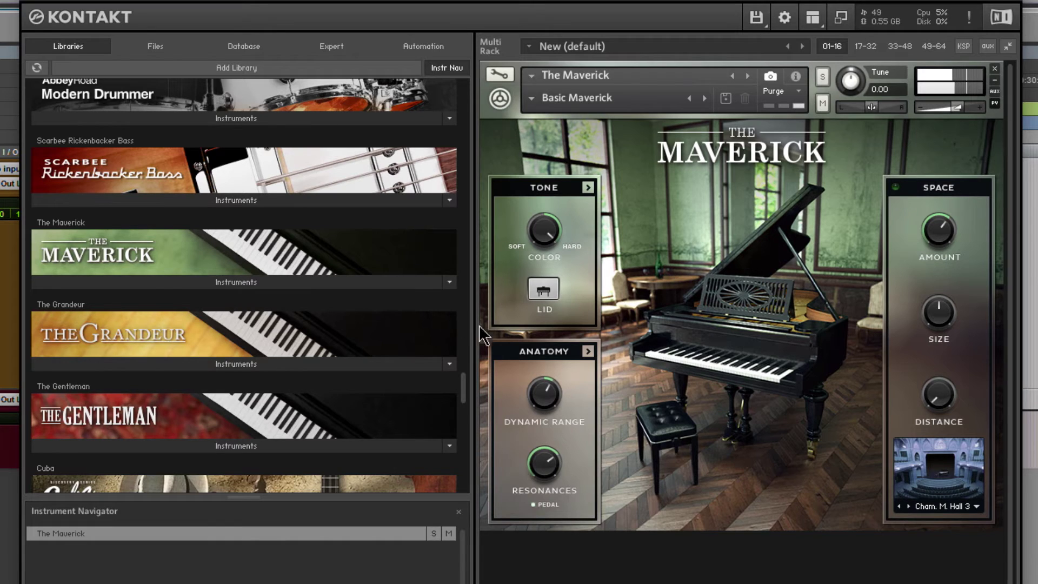
{"action": "left_click", "coordinate": [544, 288]}
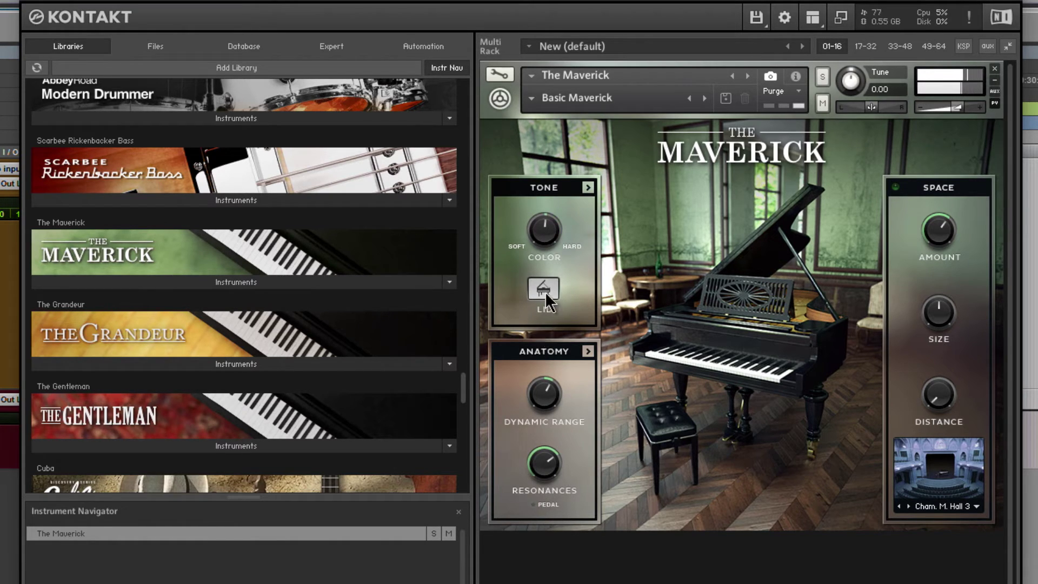
Open the Tone edit page, enable the Equalizer and sweep Bass between -20.0 and 19.8 dB, ending at 1.3 dB.
{"action": "left_click", "coordinate": [588, 187]}
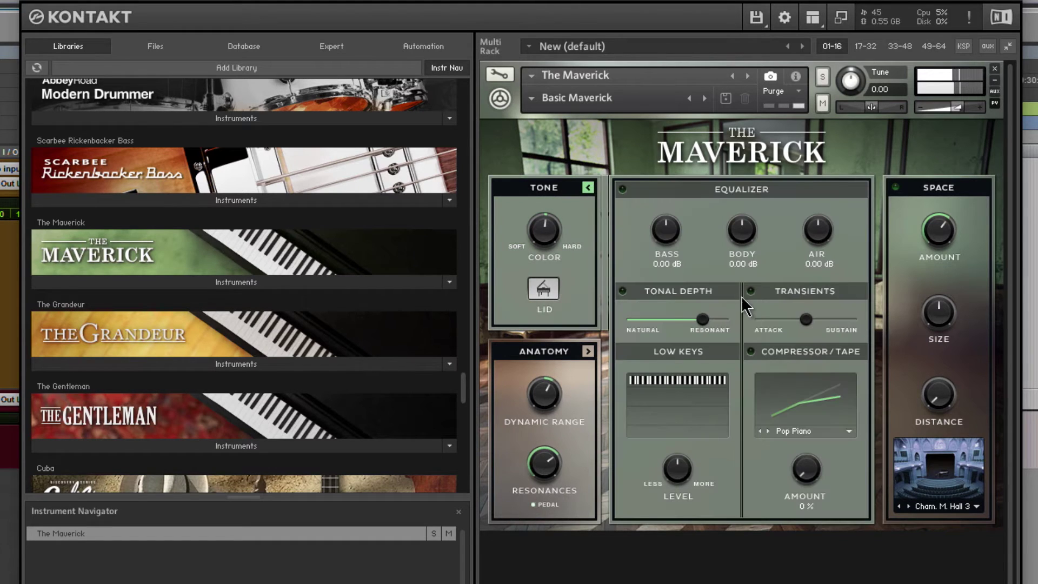
{"action": "left_click", "coordinate": [622, 190]}
{"action": "left_click_drag", "start_coordinate": [669, 247], "coordinate": [694, 299]}
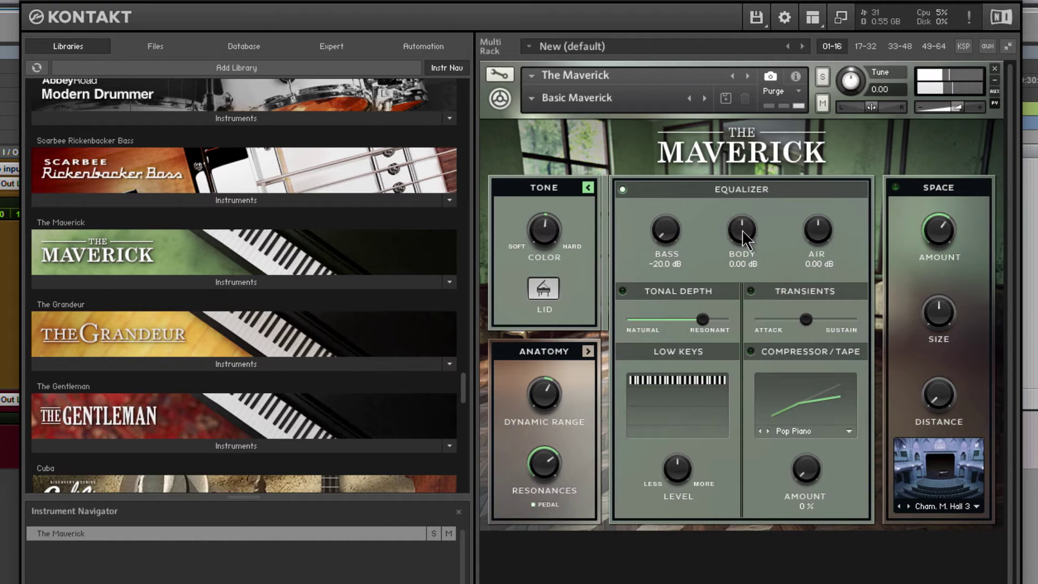
{"action": "left_click_drag", "start_coordinate": [665, 154], "coordinate": [660, 103]}
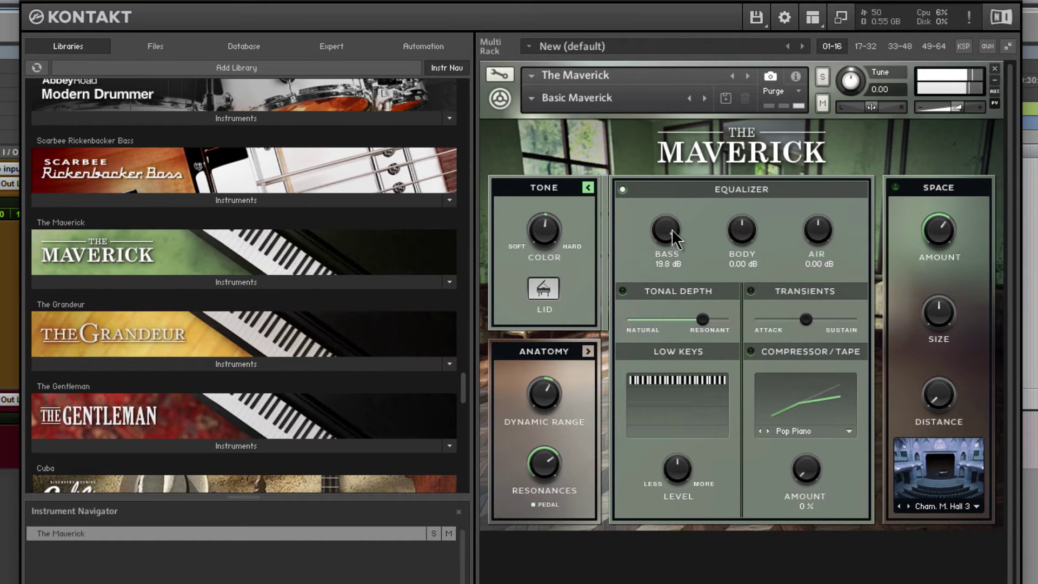
{"action": "left_click_drag", "start_coordinate": [667, 226], "coordinate": [678, 311]}
Sweep the Equalizer's Body and Air, ending at -0.17 dB and 1.2 dB, and switch the Equalizer off.
{"action": "left_click_drag", "start_coordinate": [743, 235], "coordinate": [812, 338]}
{"action": "left_click_drag", "start_coordinate": [759, 228], "coordinate": [634, 196]}
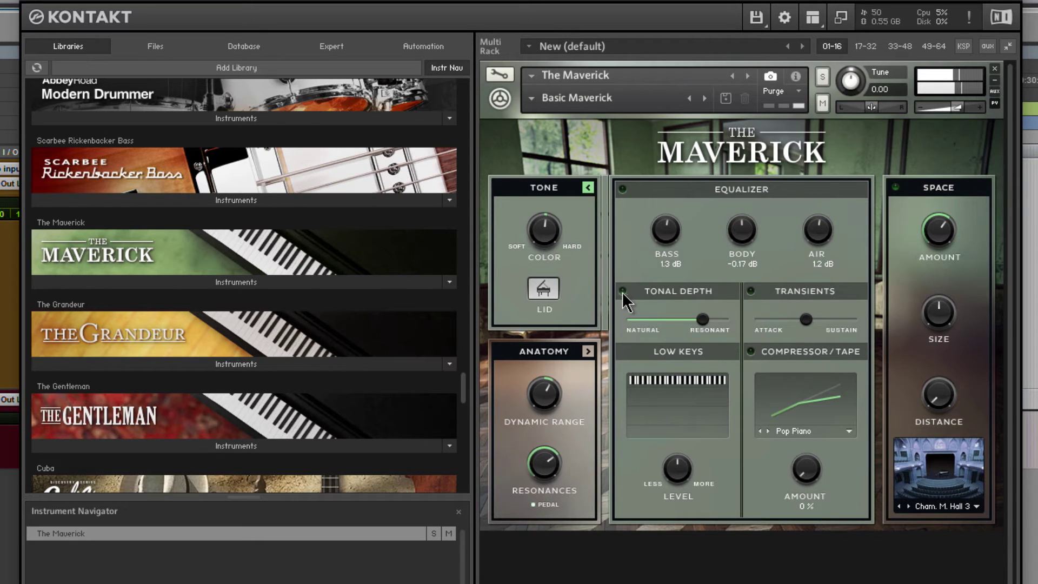
Enable Tonal Depth and Transients, sweep each slider between its extremes, and leave Transients slightly toward Sustain.
{"action": "left_click_drag", "start_coordinate": [708, 322], "coordinate": [704, 318]}
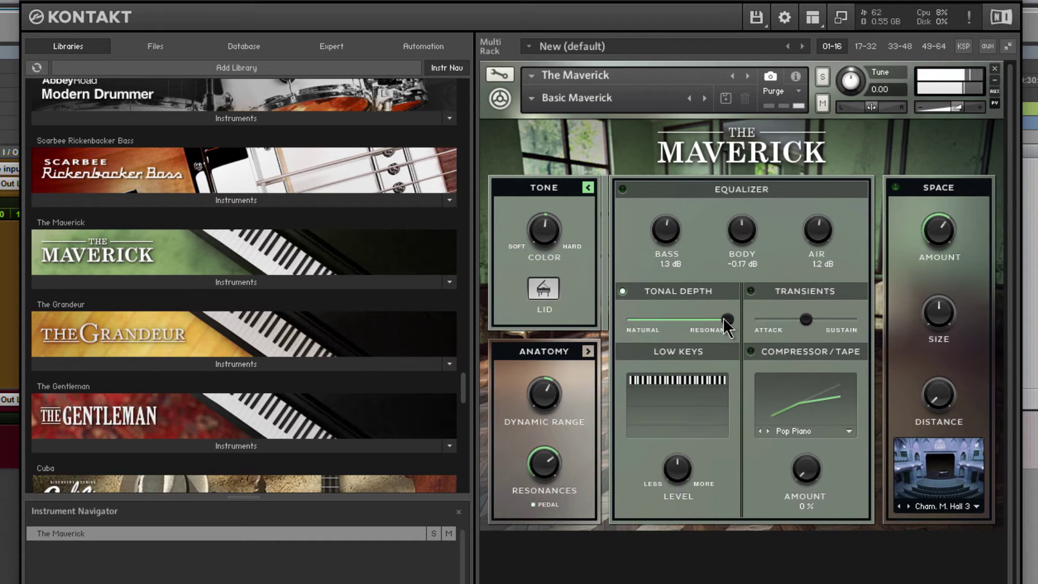
{"action": "left_click_drag", "start_coordinate": [690, 320], "coordinate": [696, 323]}
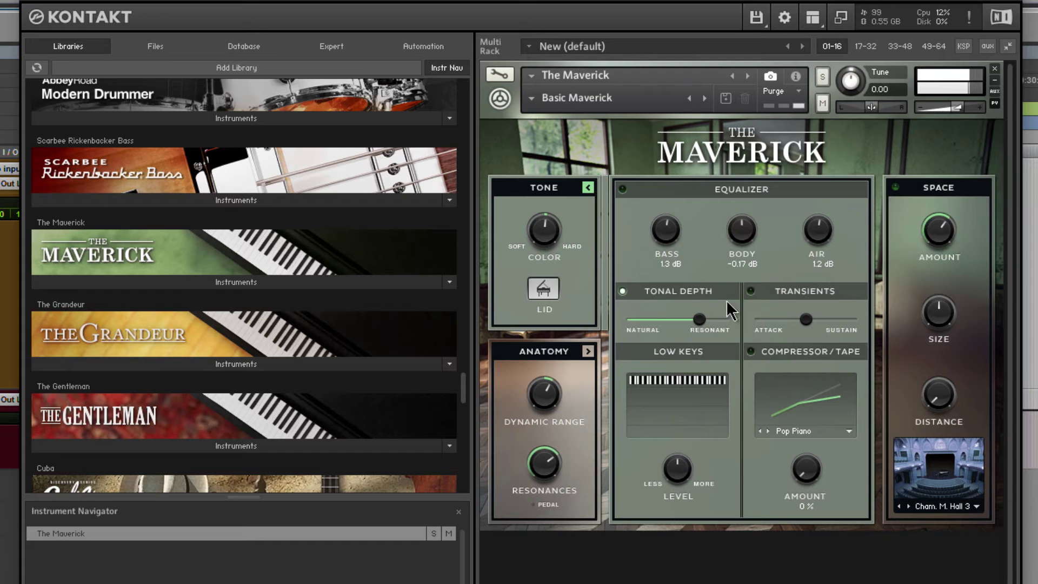
{"action": "left_click", "coordinate": [751, 292]}
{"action": "left_click_drag", "start_coordinate": [807, 319], "coordinate": [740, 319]}
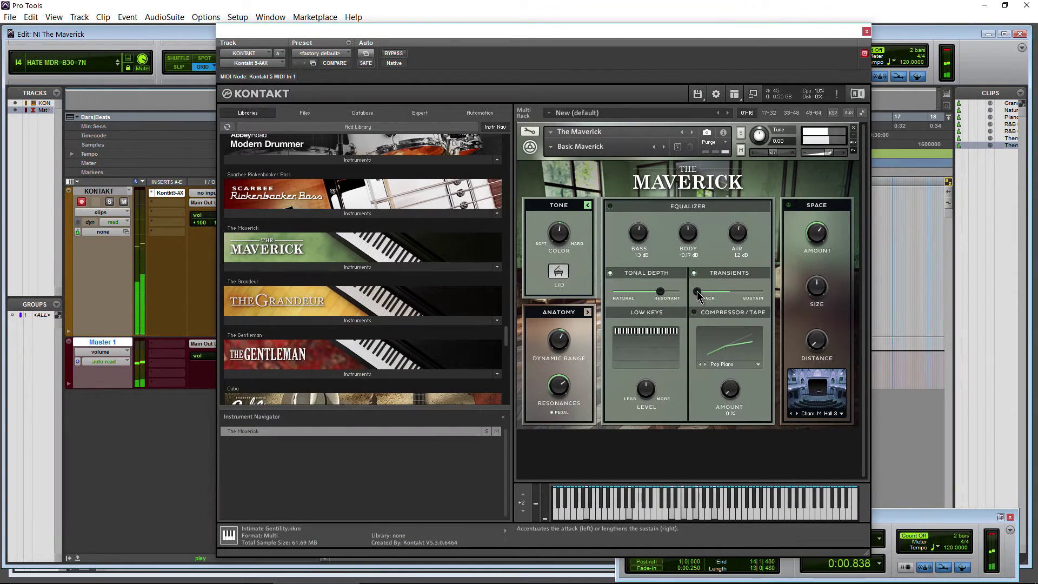
{"action": "left_click_drag", "start_coordinate": [698, 293], "coordinate": [779, 298]}
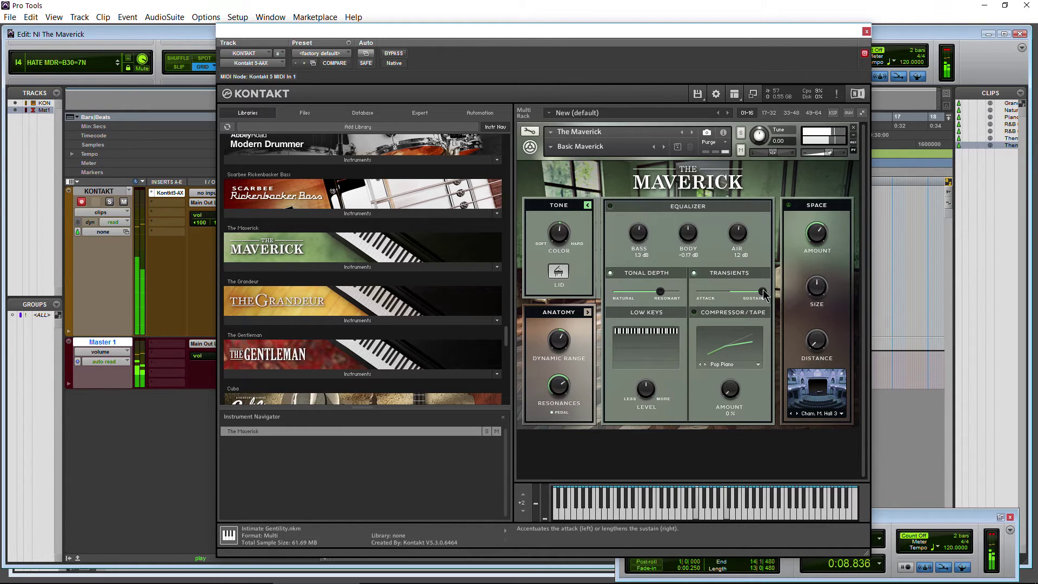
{"action": "left_click_drag", "start_coordinate": [763, 292], "coordinate": [740, 292]}
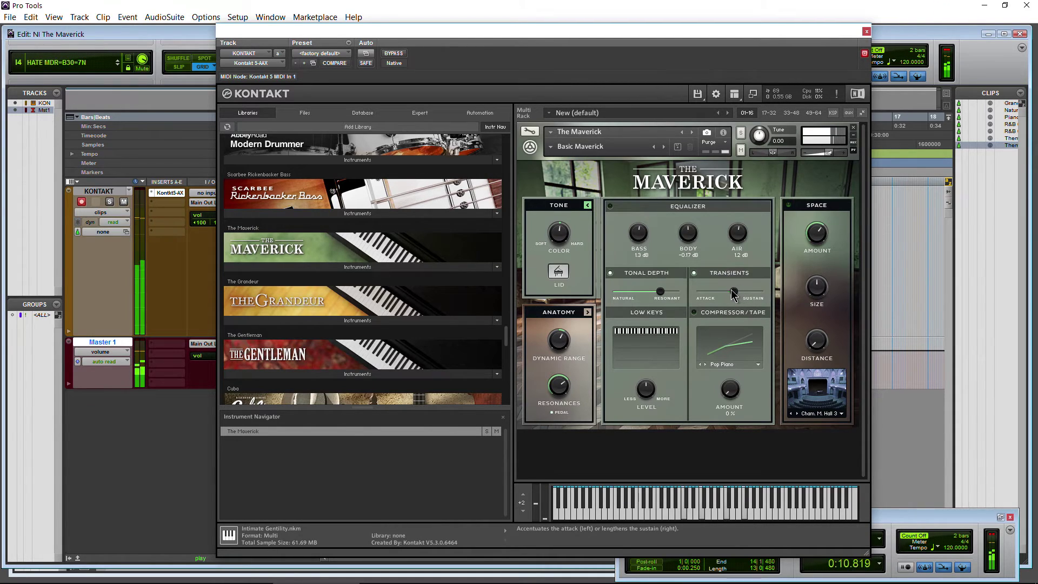
Sweep the Low Keys Level toward Less and More, ending close to its centre on the Less side.
{"action": "left_click_drag", "start_coordinate": [646, 390], "coordinate": [645, 395]}
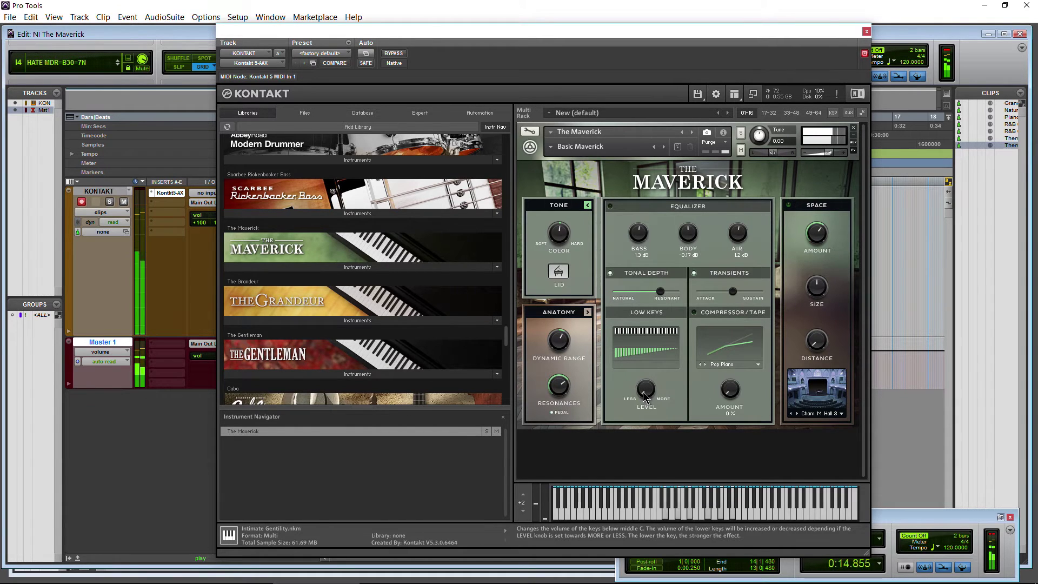
{"action": "left_click_drag", "start_coordinate": [645, 397], "coordinate": [646, 378]}
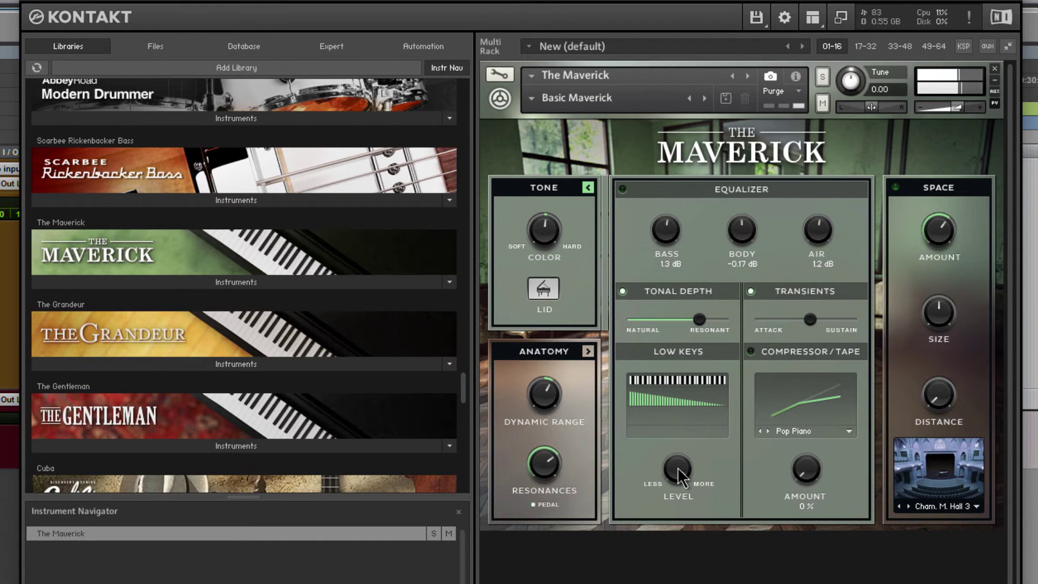
{"action": "left_click_drag", "start_coordinate": [678, 469], "coordinate": [680, 581]}
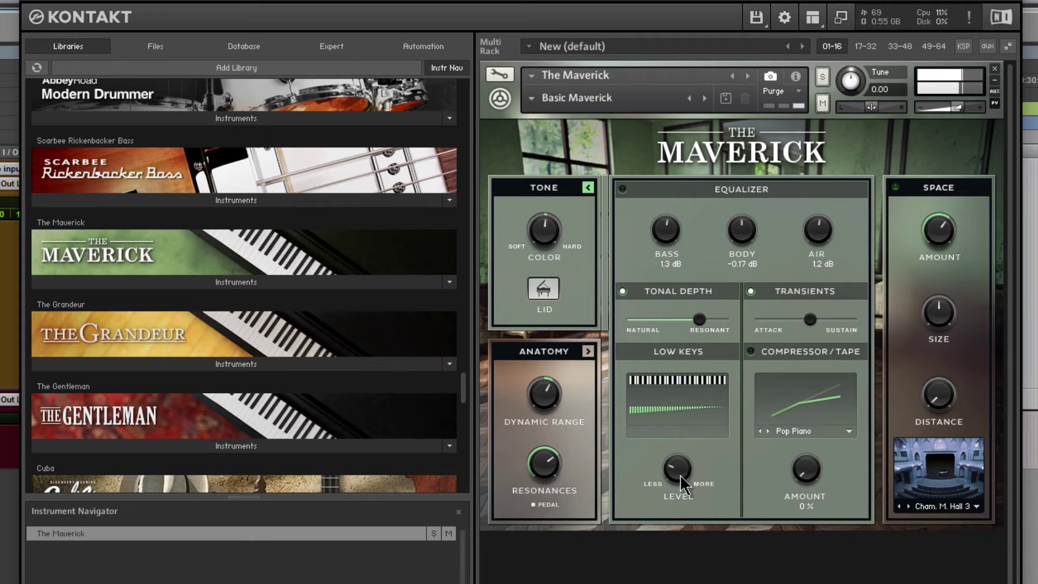
{"action": "mouse_move", "coordinate": [683, 470]}
{"action": "left_mouse_down"}
{"action": "mouse_move", "coordinate": [682, 492]}
{"action": "mouse_move", "coordinate": [682, 451]}
{"action": "left_mouse_up"}
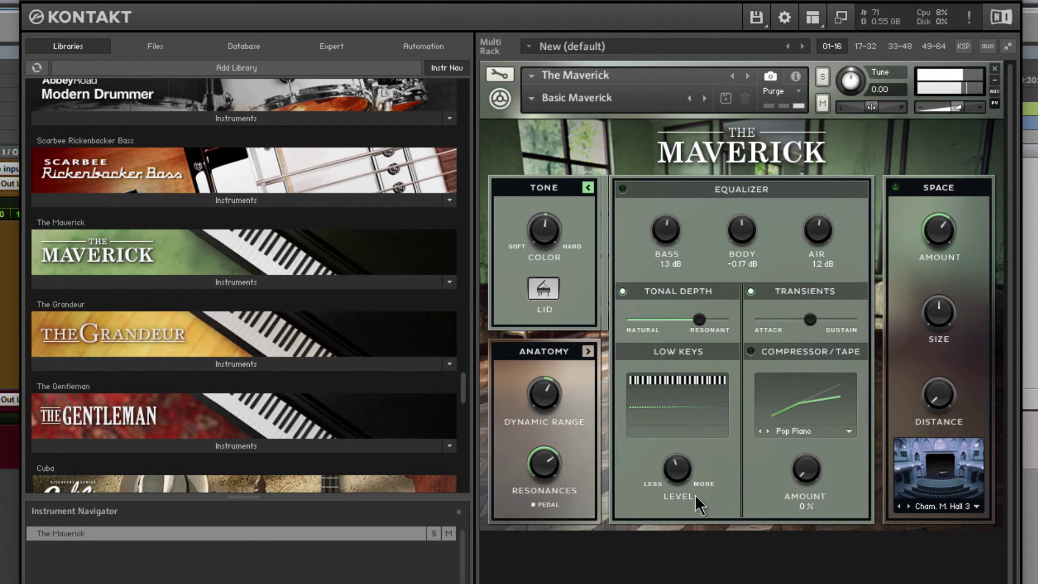
Enable Compressor/Tape, raise its Amount to 73 % and change the preset from Pop Piano to Nice And Easy.
{"action": "left_click", "coordinate": [752, 352]}
{"action": "left_click_drag", "start_coordinate": [810, 479], "coordinate": [795, 352]}
{"action": "left_click", "coordinate": [816, 431]}
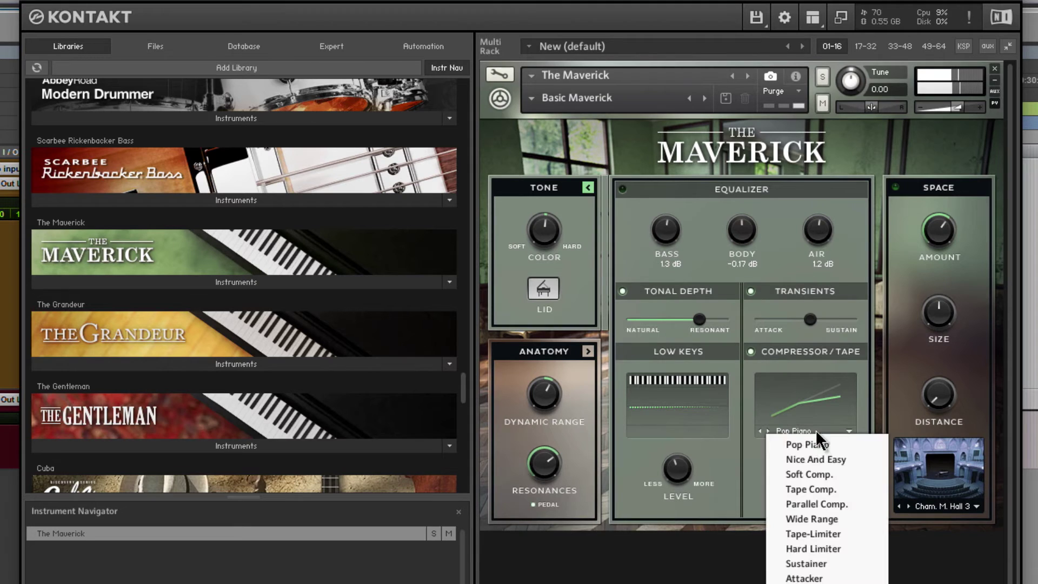
{"action": "left_click", "coordinate": [754, 476]}
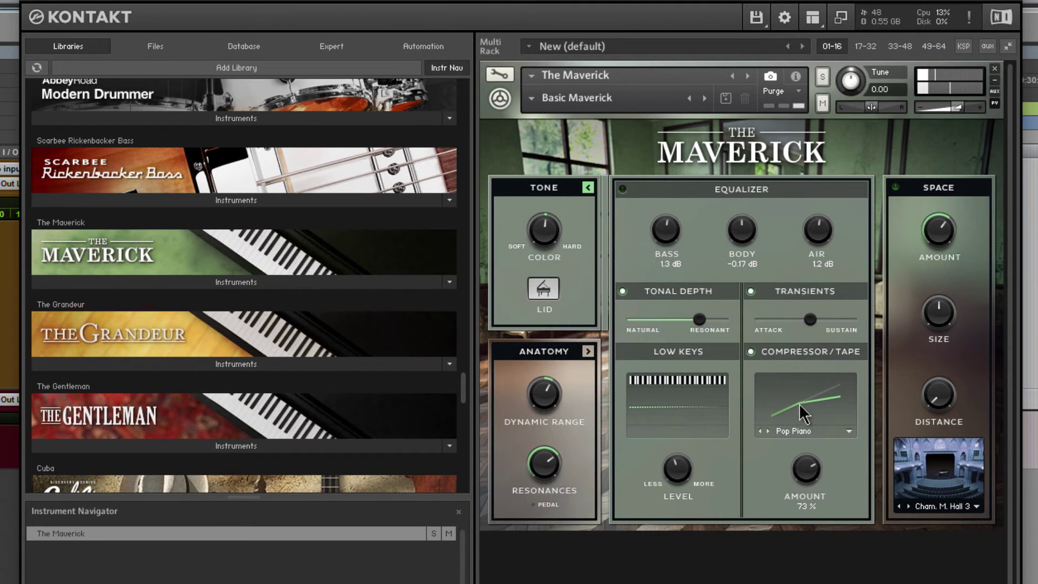
{"action": "left_click", "coordinate": [822, 431]}
{"action": "left_click", "coordinate": [834, 458]}
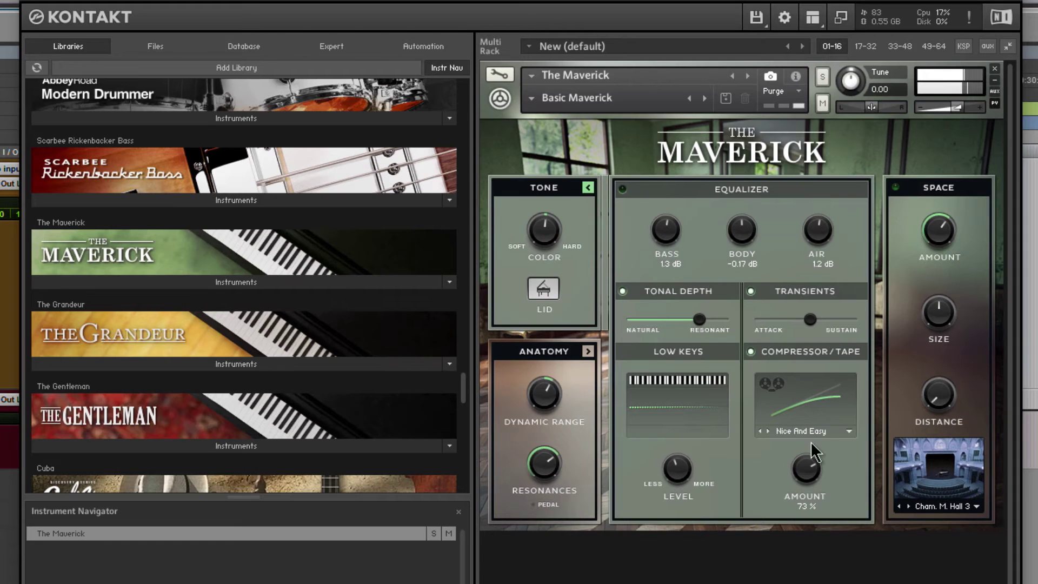
Audition the Tape-Limiter and Wide Range compressor presets at 100 %, lower Amount to 56 % and switch Compressor/Tape off.
{"action": "left_click", "coordinate": [827, 432]}
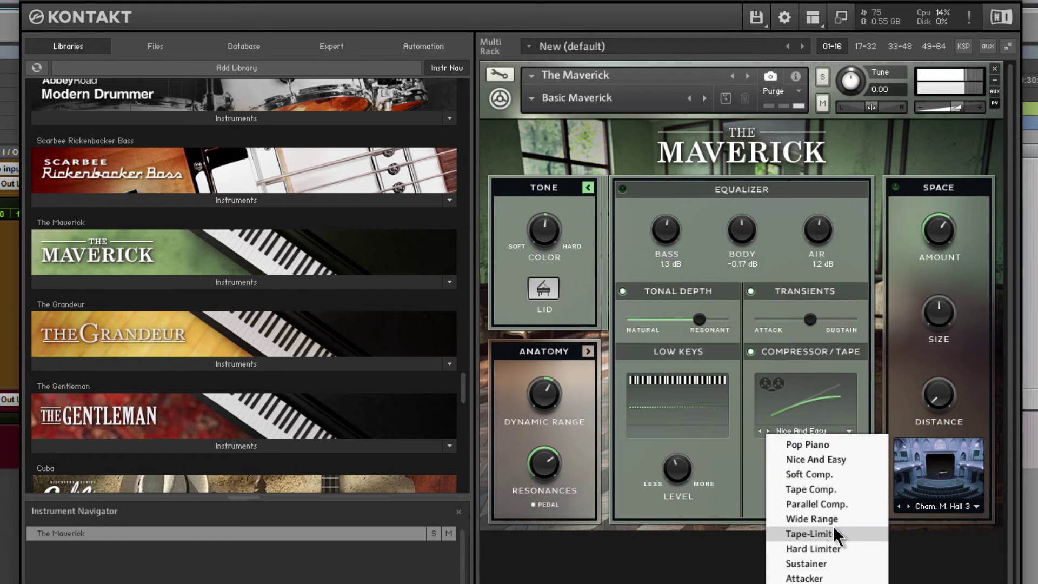
{"action": "left_click", "coordinate": [833, 530]}
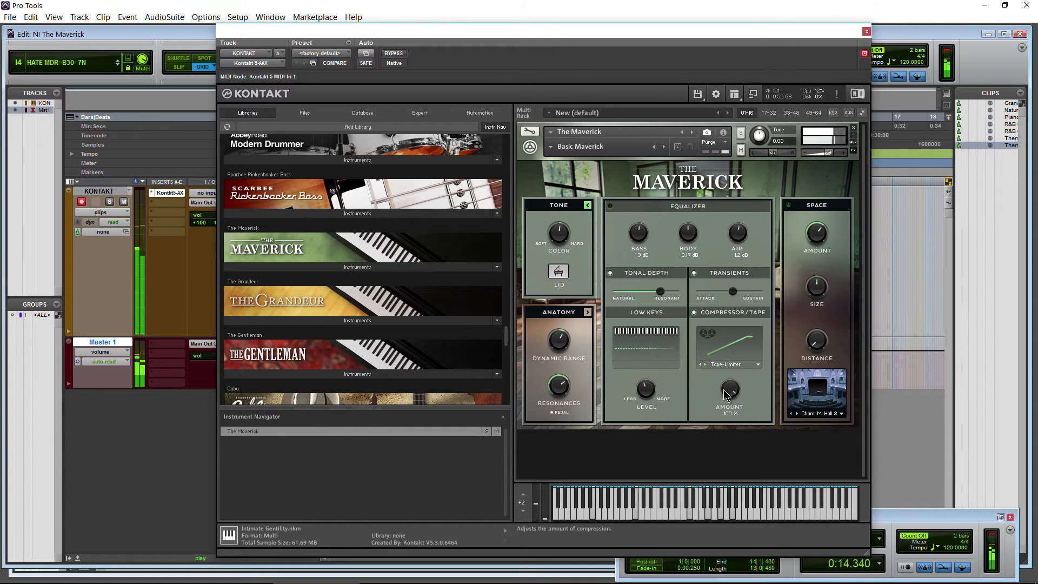
{"action": "left_click", "coordinate": [811, 431]}
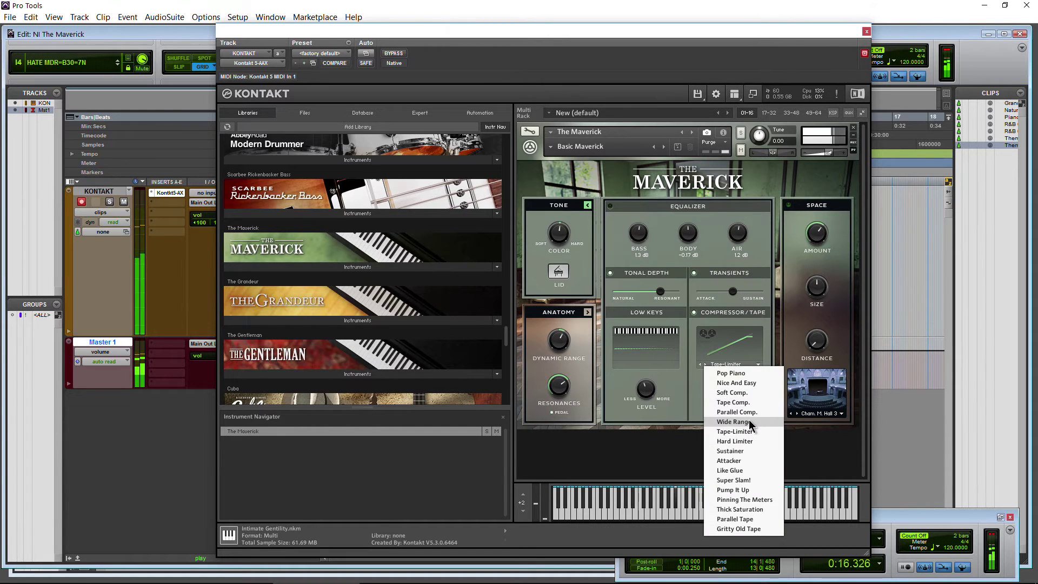
{"action": "left_click", "coordinate": [749, 420]}
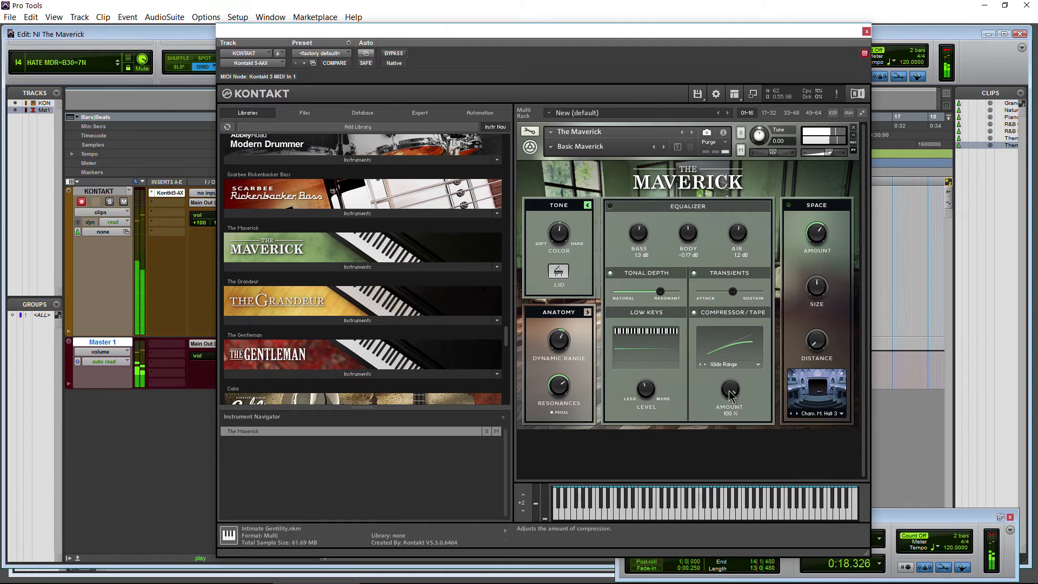
{"action": "left_click_drag", "start_coordinate": [733, 398], "coordinate": [733, 452]}
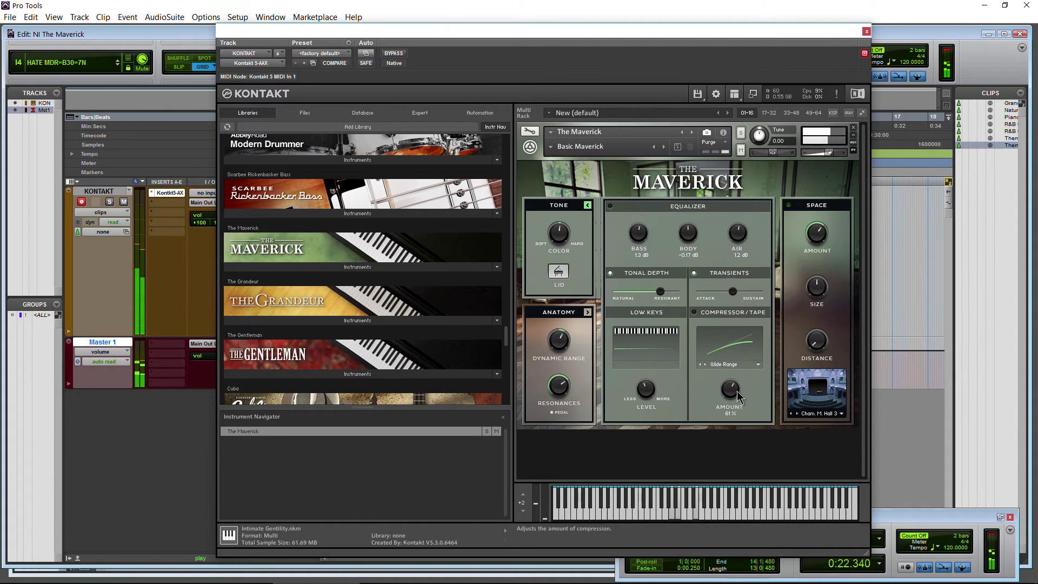
{"action": "left_click_drag", "start_coordinate": [738, 397], "coordinate": [730, 403]}
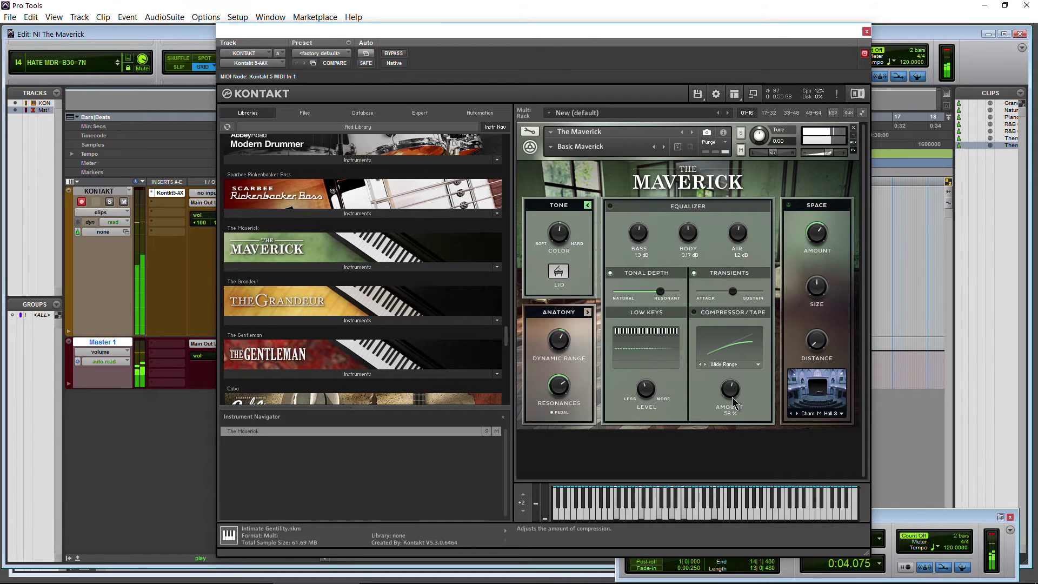
Close the Tone edit page and sweep Anatomy's Dynamic Range during playback.
{"action": "left_click", "coordinate": [587, 205]}
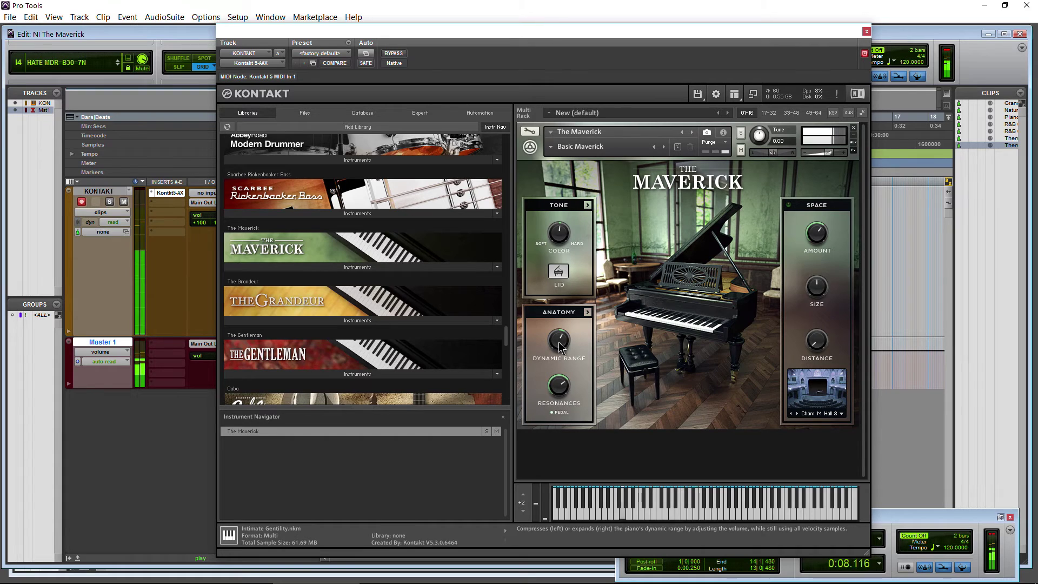
{"action": "left_click_drag", "start_coordinate": [558, 361], "coordinate": [564, 355]}
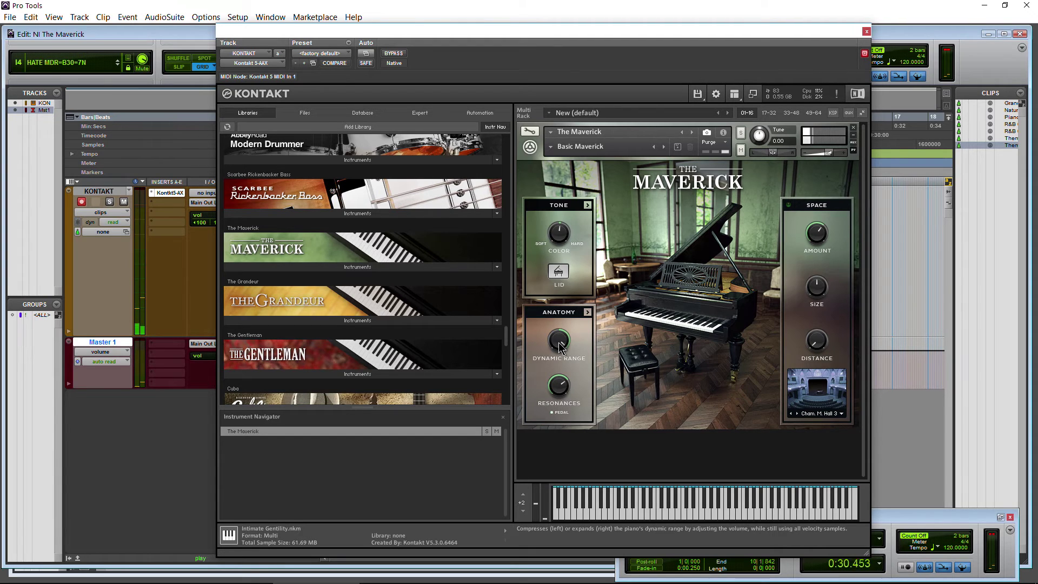
Stop playback, close the Kontakt plug-in window and play the piano clip again from the session start.
{"action": "left_click", "coordinate": [960, 522]}
{"action": "key", "text": "space"}
{"action": "left_click", "coordinate": [867, 30]}
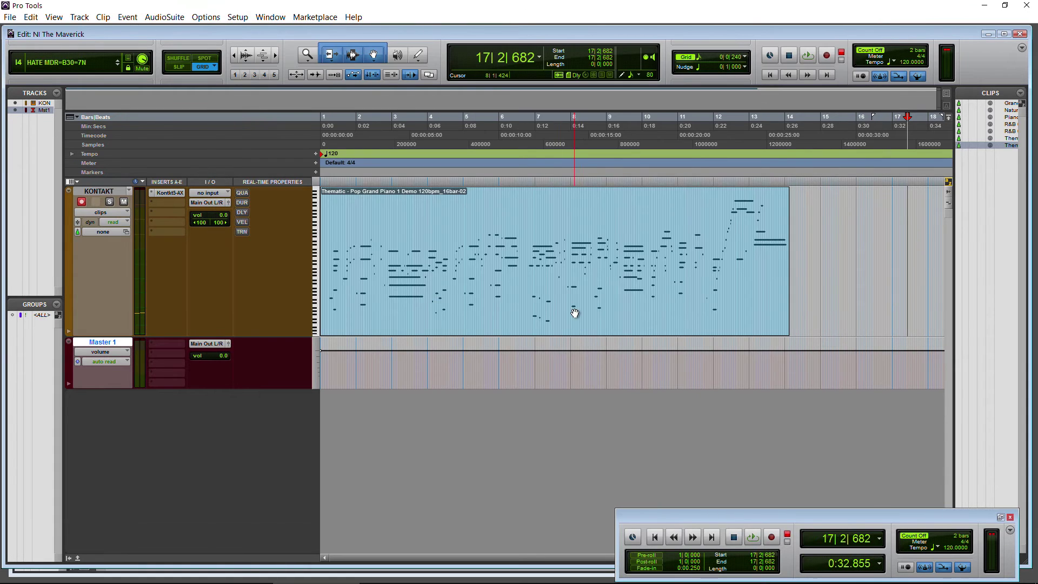
{"action": "key", "text": "Return"}
{"action": "key", "text": "space"}
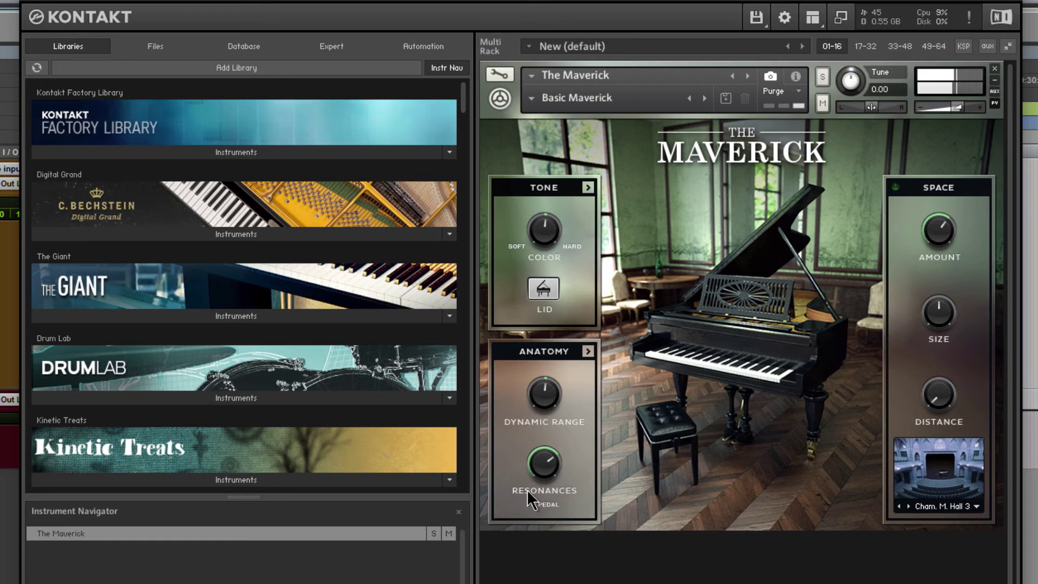
Raise Anatomy's Resonances to maximum and bring it back down to slightly above the middle.
{"action": "left_click_drag", "start_coordinate": [542, 468], "coordinate": [549, 357]}
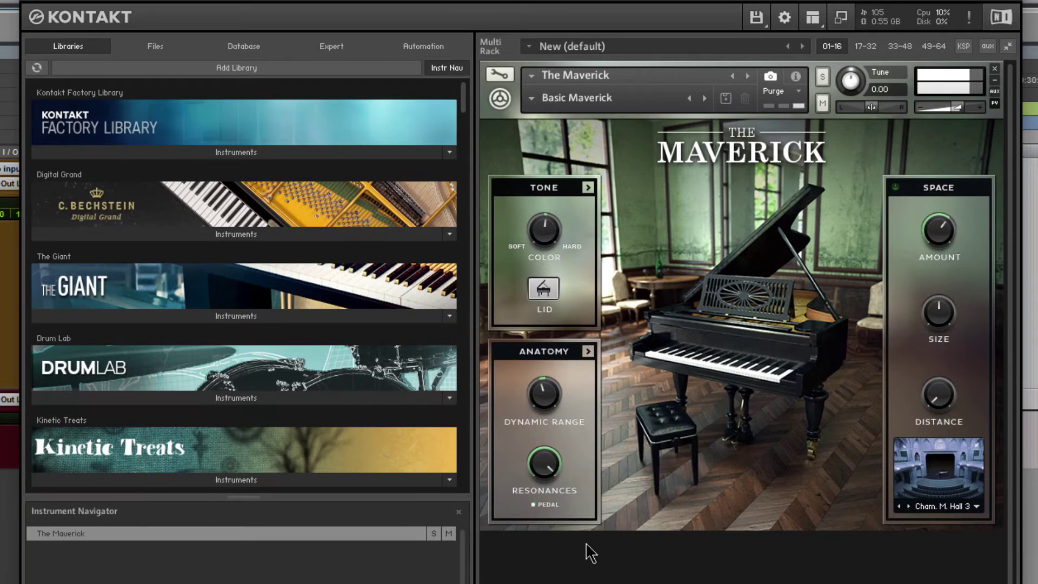
{"action": "left_click_drag", "start_coordinate": [563, 461], "coordinate": [549, 547]}
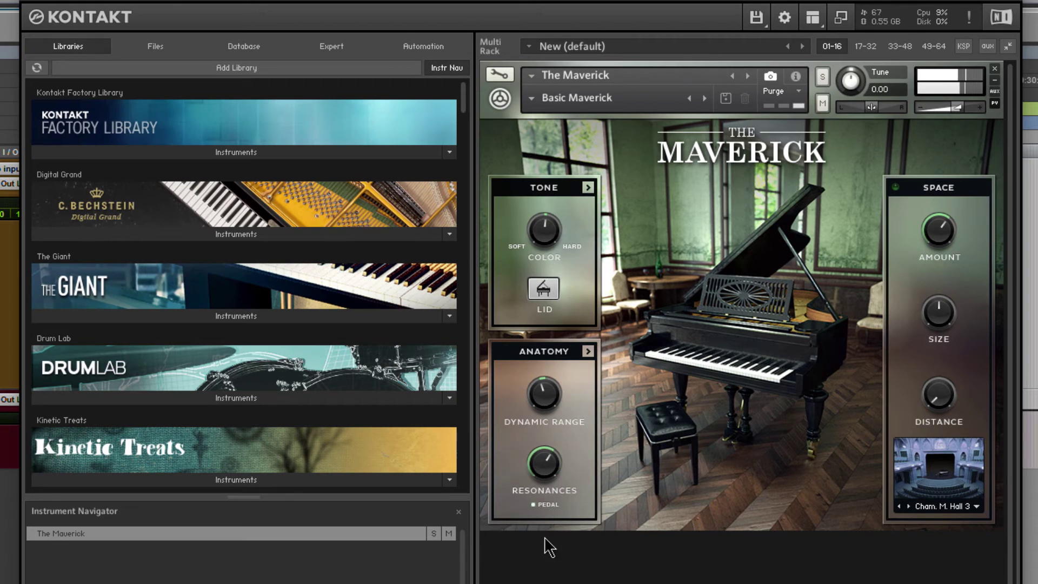
Open the Anatomy edit page, adjust the Overtones Level, lower the release volume to -11.4 dB and switch Release Samples off.
{"action": "left_click", "coordinate": [588, 352]}
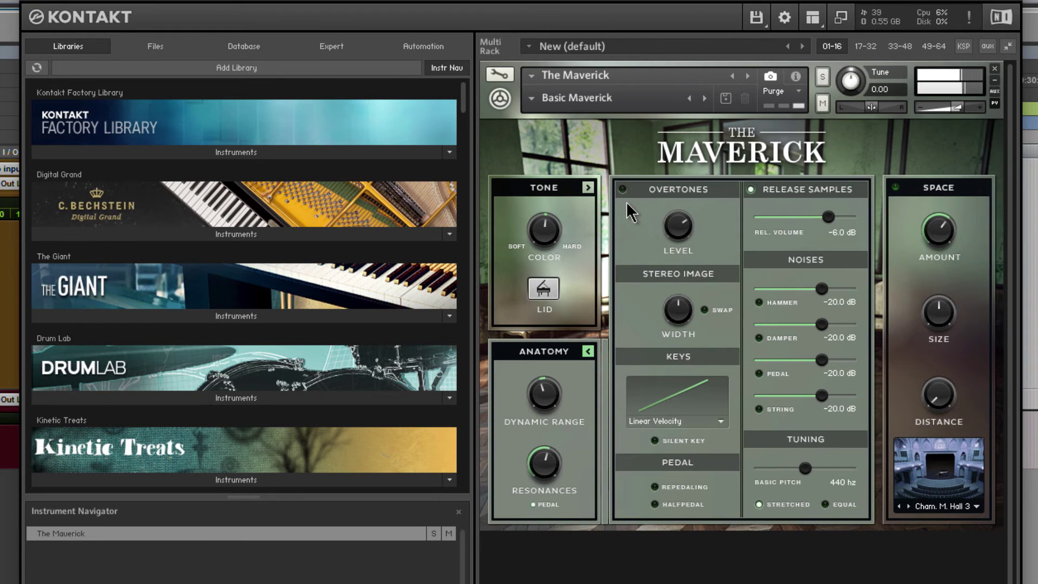
{"action": "mouse_move", "coordinate": [676, 230]}
{"action": "left_mouse_down"}
{"action": "mouse_move", "coordinate": [671, 200]}
{"action": "mouse_move", "coordinate": [680, 255]}
{"action": "mouse_move", "coordinate": [682, 246]}
{"action": "left_mouse_up"}
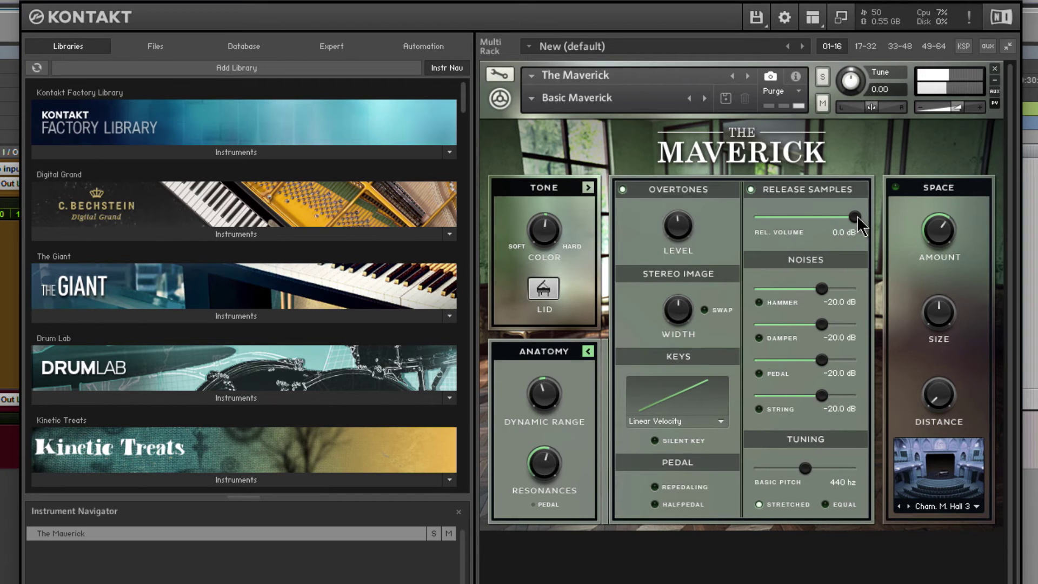
{"action": "left_click_drag", "start_coordinate": [855, 217], "coordinate": [811, 217]}
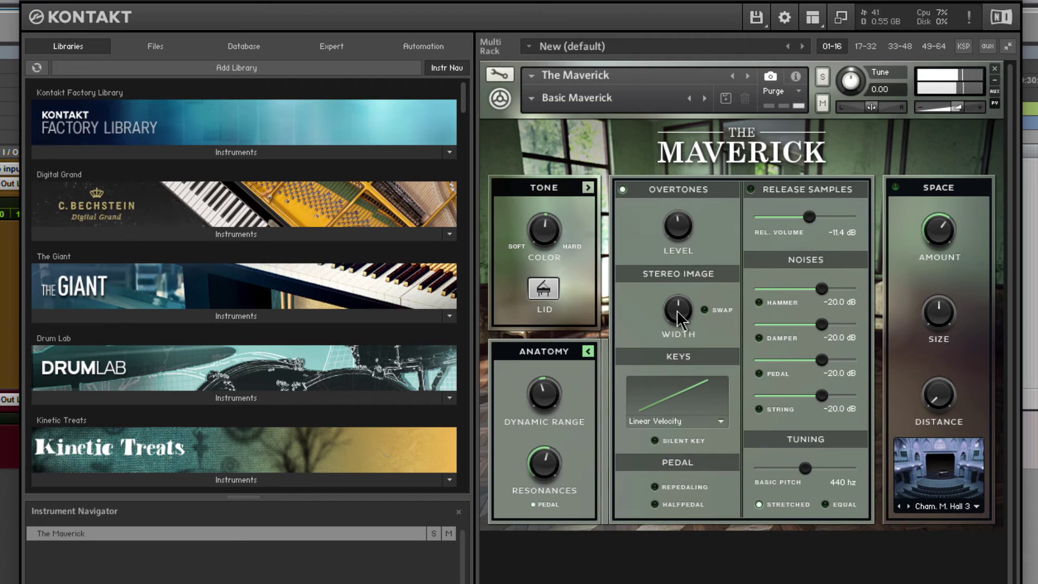
Narrow the Stereo Image Width to its minimum and widen it again, ending somewhat above the centre.
{"action": "left_click_drag", "start_coordinate": [679, 319], "coordinate": [707, 425]}
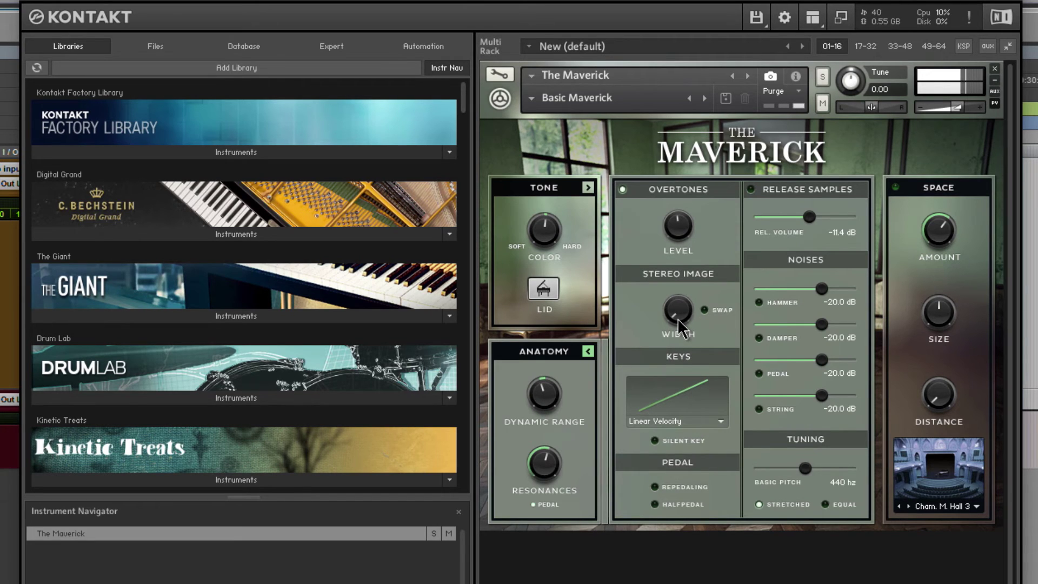
{"action": "left_click_drag", "start_coordinate": [680, 325], "coordinate": [670, 62]}
Audition the Komplete Kontrol, Soft Velocity and Hardest Velocity key curves, and return to Linear Velocity.
{"action": "left_click", "coordinate": [709, 420]}
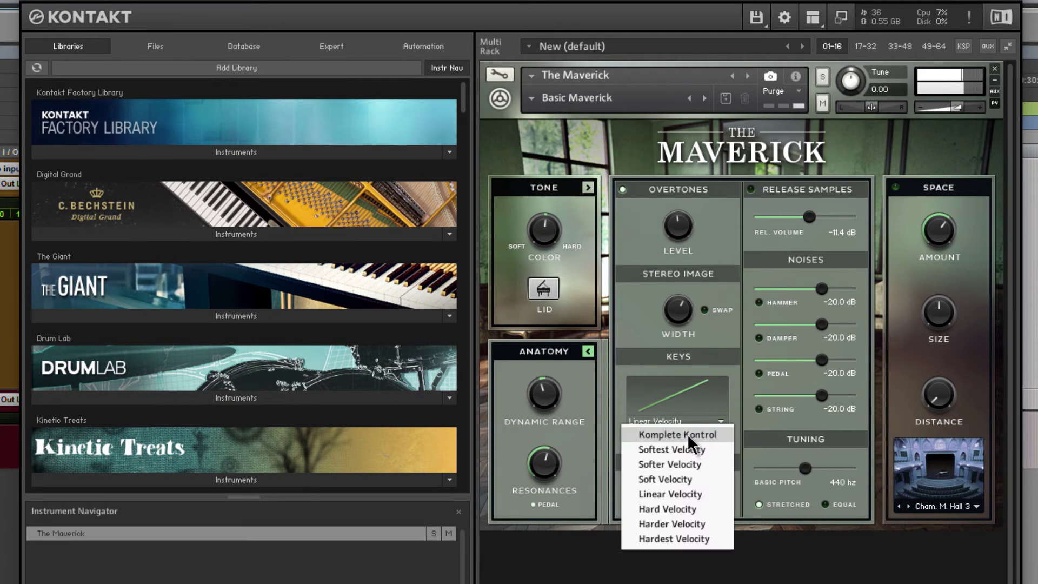
{"action": "left_click", "coordinate": [709, 433]}
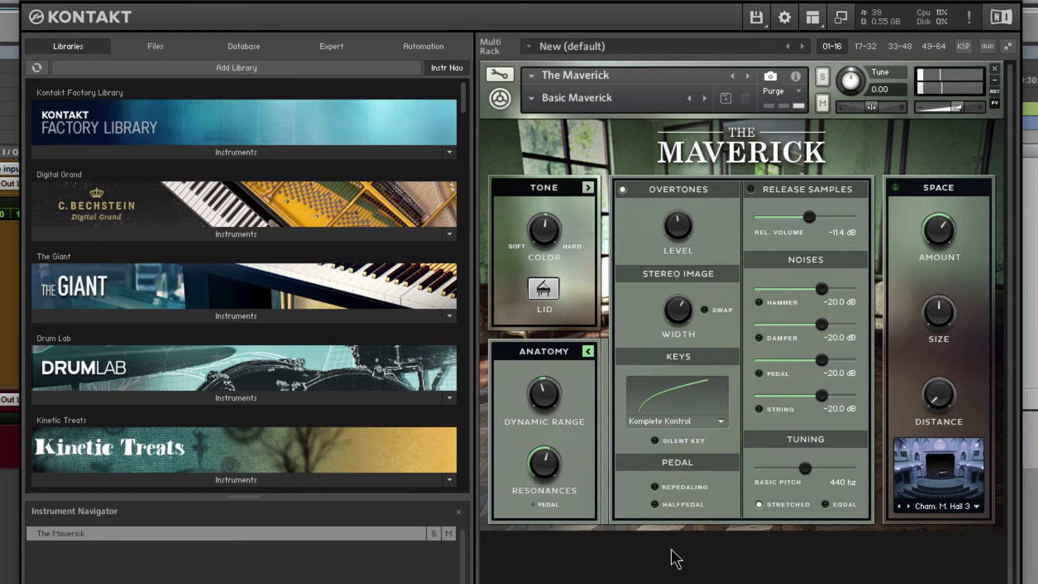
{"action": "left_click", "coordinate": [716, 419]}
{"action": "left_click", "coordinate": [706, 481]}
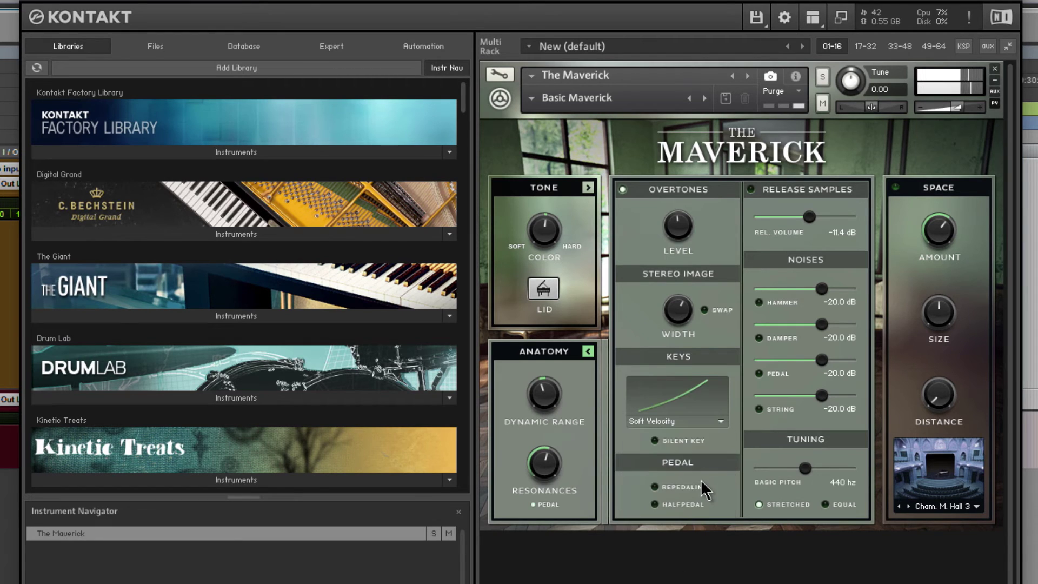
{"action": "left_click", "coordinate": [722, 421]}
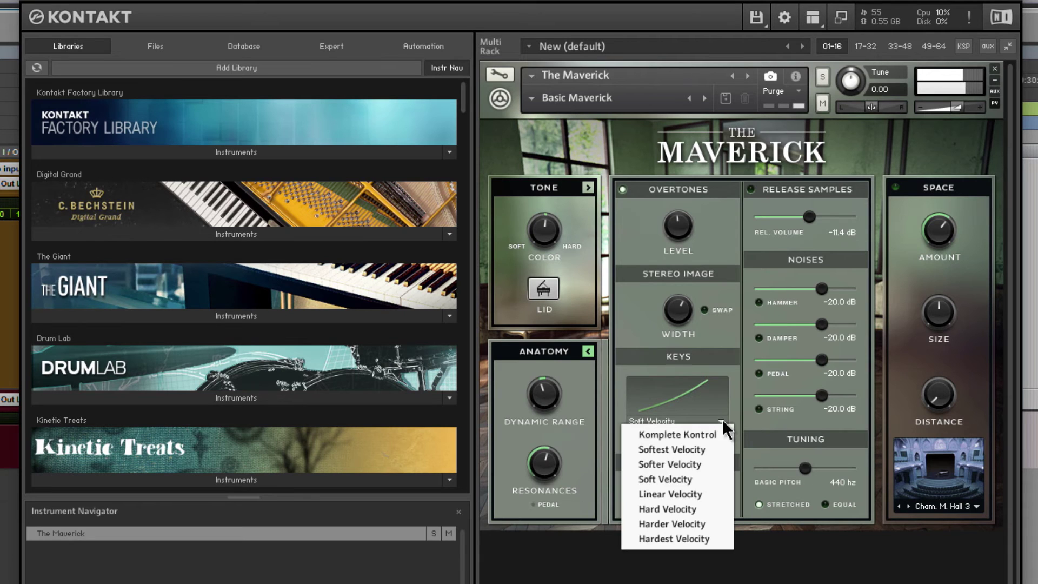
{"action": "left_click", "coordinate": [693, 540]}
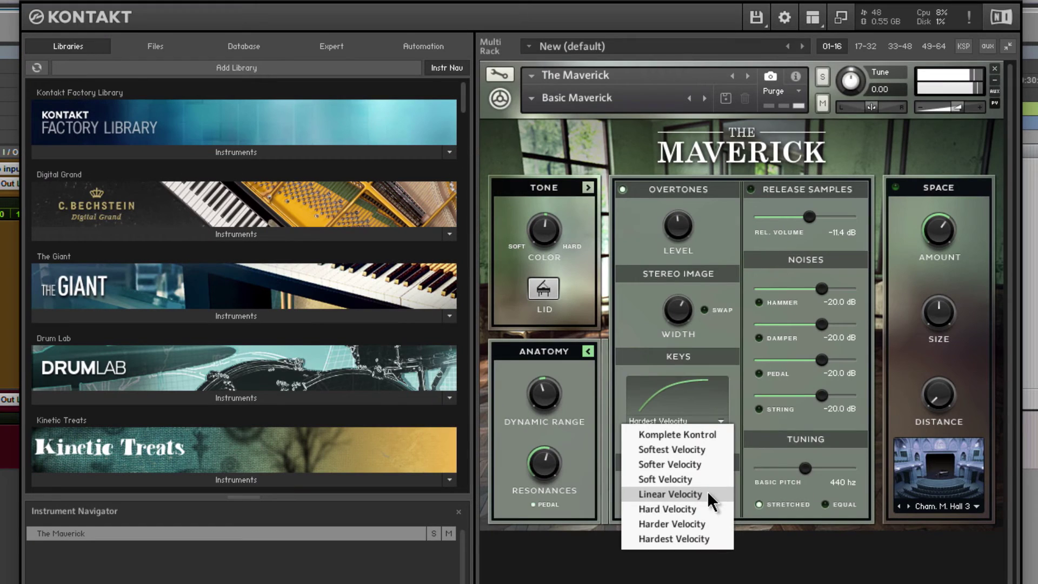
{"action": "left_click", "coordinate": [707, 492]}
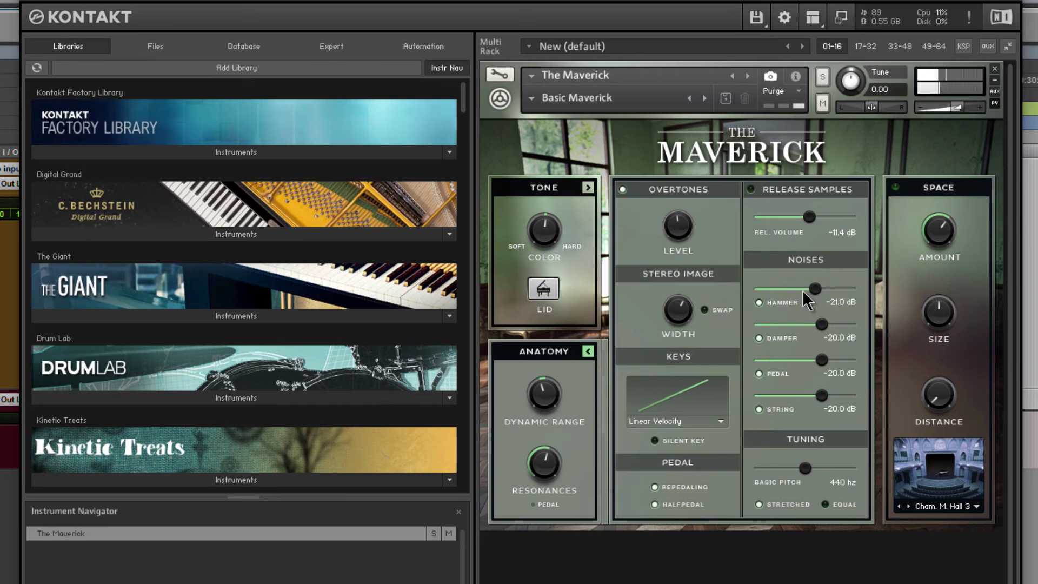
Raise the Hammer, Damper, Pedal and String noises to -10.0 dB each.
{"action": "left_click_drag", "start_coordinate": [803, 290], "coordinate": [874, 297]}
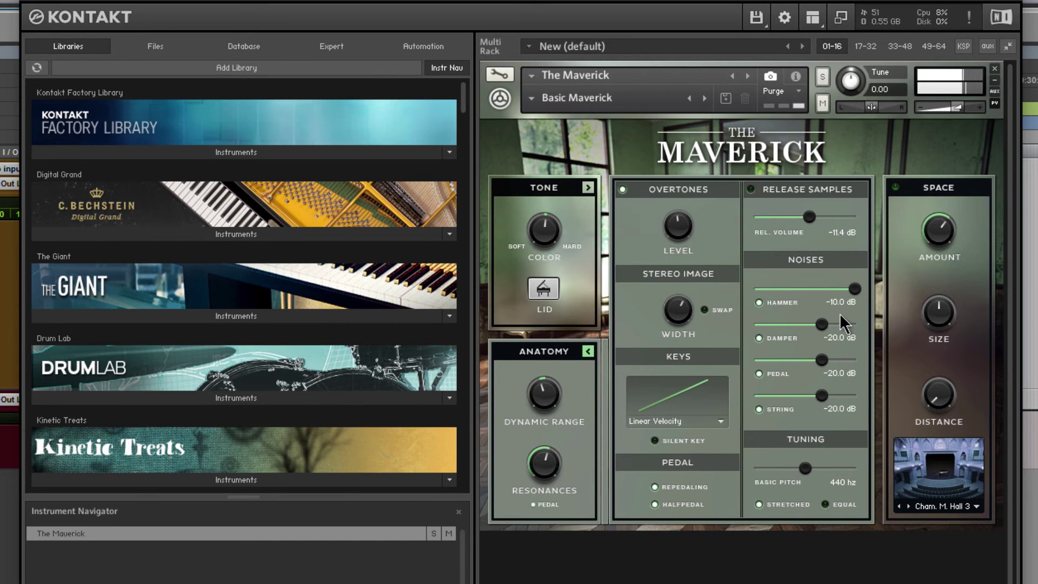
{"action": "left_click_drag", "start_coordinate": [820, 328], "coordinate": [865, 331]}
{"action": "left_click_drag", "start_coordinate": [820, 366], "coordinate": [878, 372]}
{"action": "left_click_drag", "start_coordinate": [822, 396], "coordinate": [889, 403]}
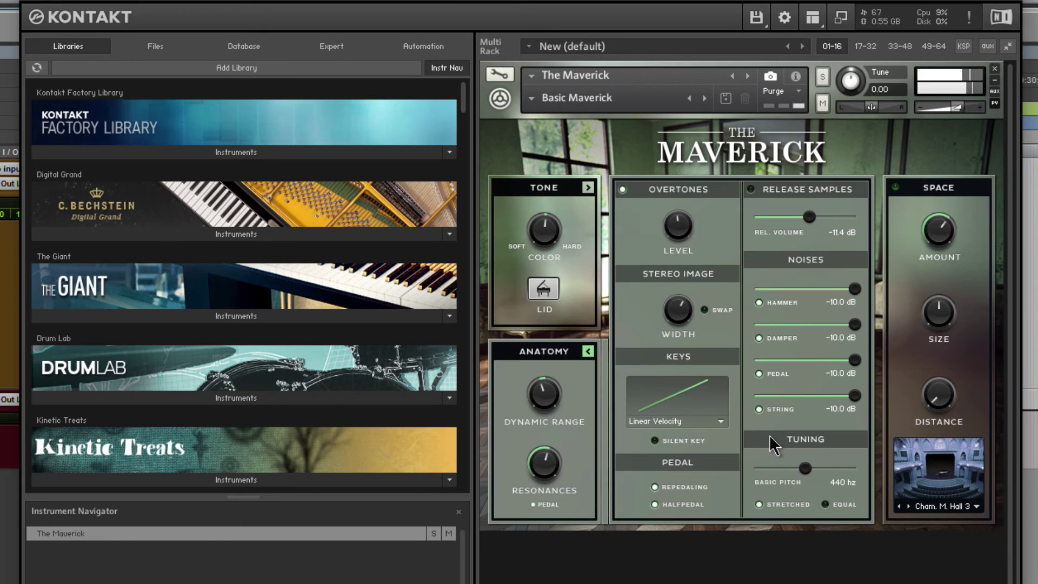
Lower the noises to -17.0 dB for Hammer, -17.0 dB for Damper, -31.0 dB for Pedal and -23.0 dB for String.
{"action": "left_click_drag", "start_coordinate": [854, 360], "coordinate": [823, 359]}
{"action": "left_click_drag", "start_coordinate": [854, 395], "coordinate": [819, 397]}
{"action": "left_click_drag", "start_coordinate": [856, 325], "coordinate": [831, 325]}
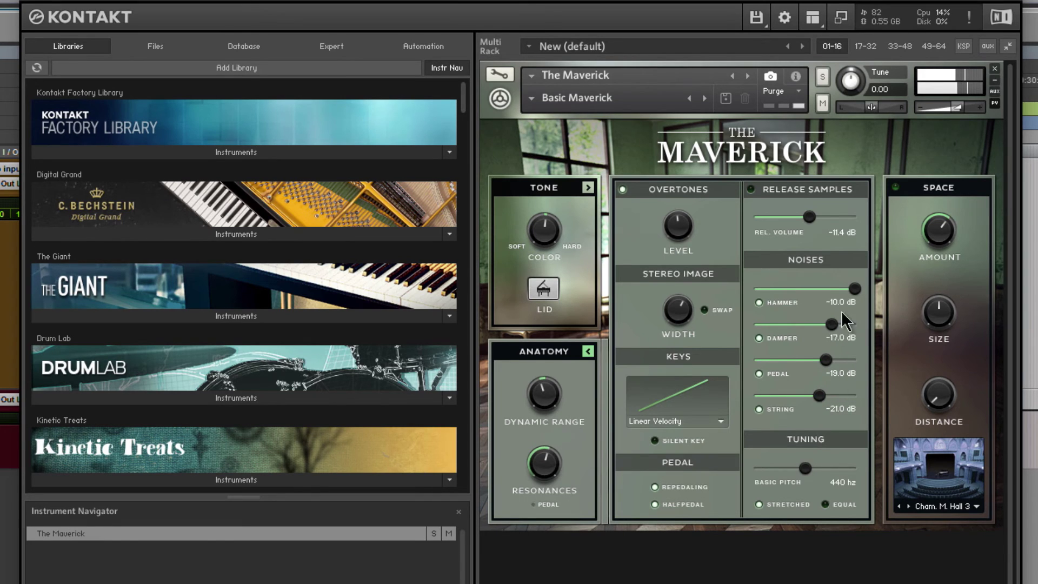
{"action": "left_click_drag", "start_coordinate": [855, 289], "coordinate": [833, 289]}
{"action": "left_click_drag", "start_coordinate": [824, 362], "coordinate": [797, 361]}
{"action": "left_click_drag", "start_coordinate": [819, 395], "coordinate": [814, 396]}
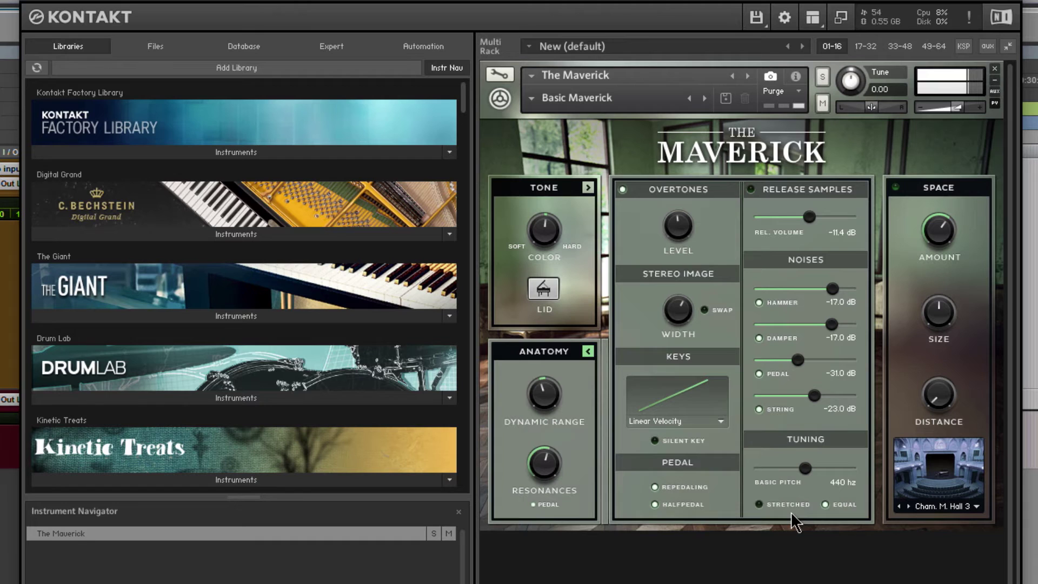
Set the tuning back to Stretched and close the Anatomy edit page.
{"action": "left_click", "coordinate": [759, 504]}
{"action": "left_click", "coordinate": [588, 352]}
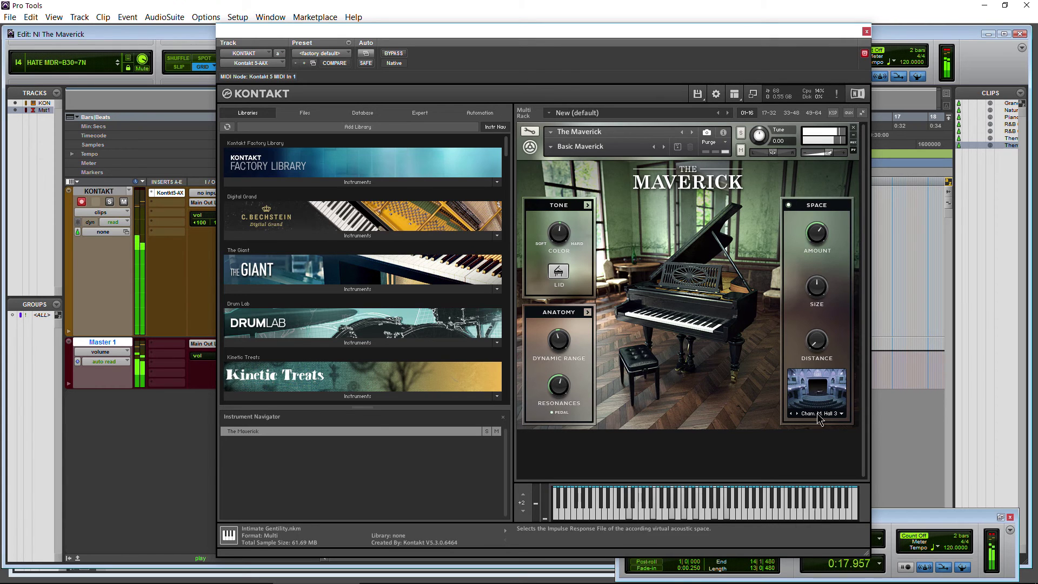
Load the Large Hall space with Amount at maximum and Size well above the middle, sweeping Distance to maximum and back down.
{"action": "left_click", "coordinate": [819, 414]}
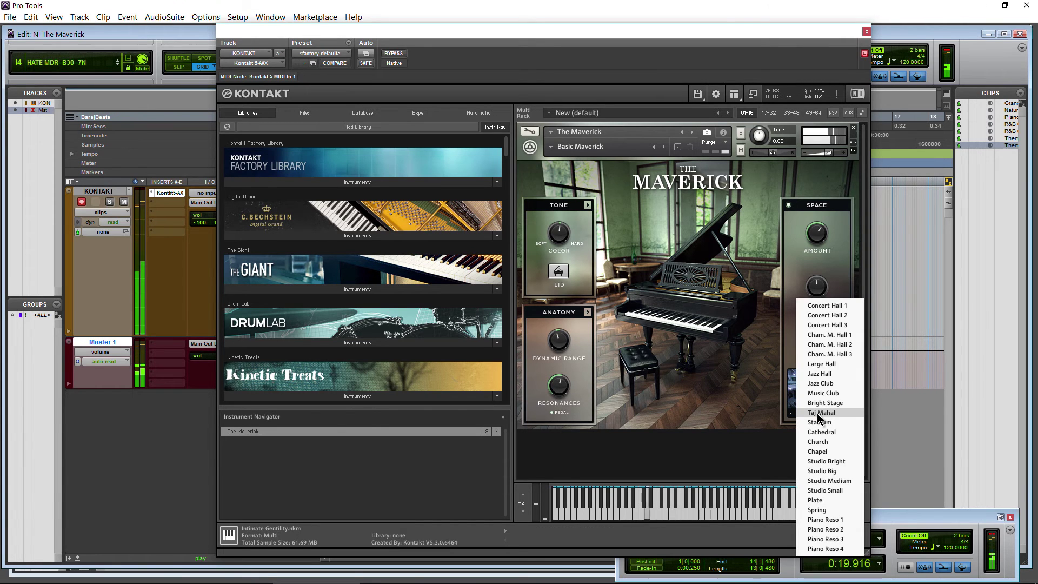
{"action": "left_click", "coordinate": [825, 365]}
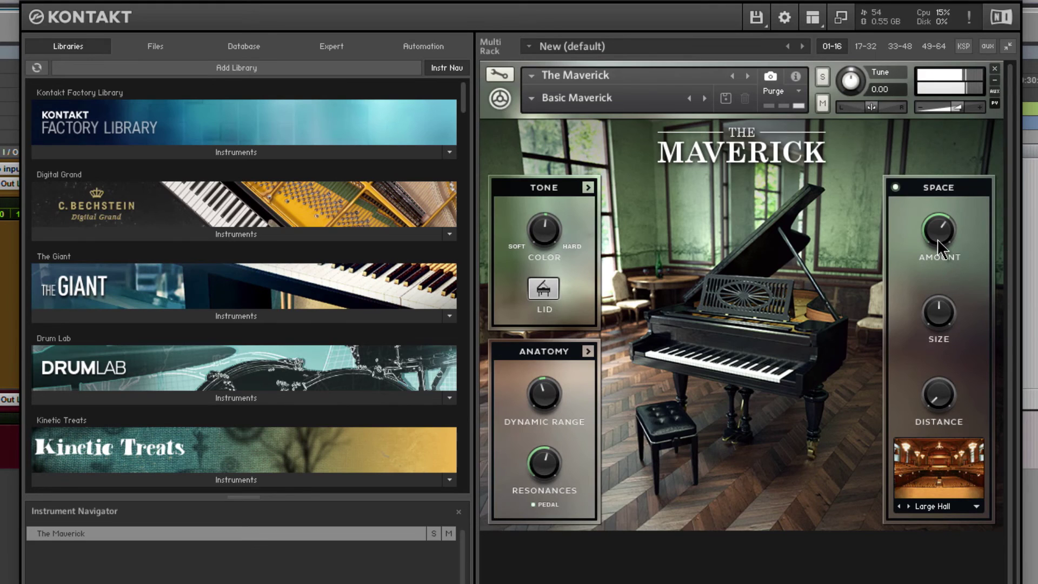
{"action": "left_click_drag", "start_coordinate": [939, 249], "coordinate": [941, 115]}
{"action": "left_click_drag", "start_coordinate": [936, 313], "coordinate": [926, 183]}
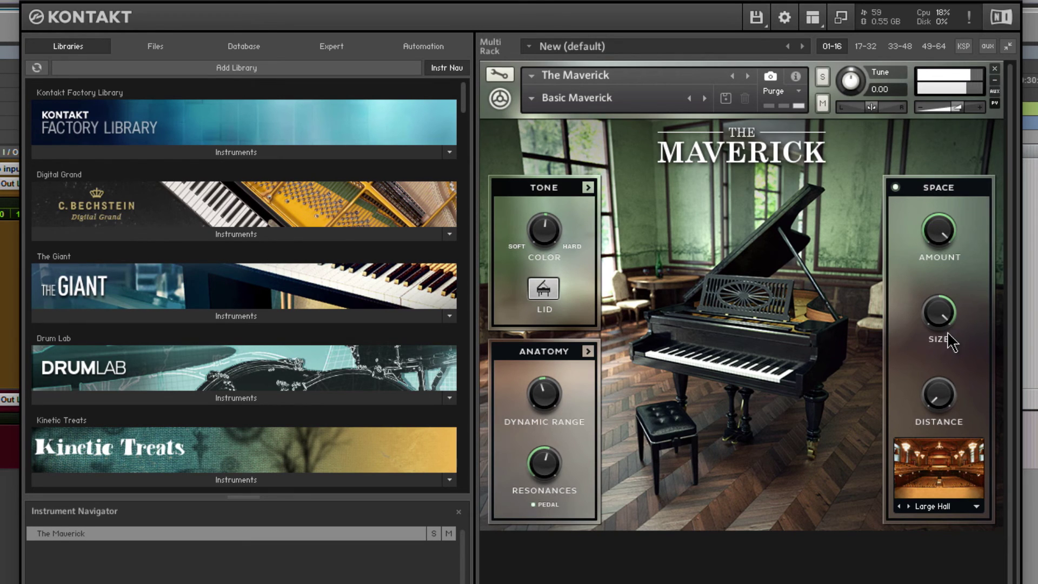
{"action": "left_click_drag", "start_coordinate": [942, 325], "coordinate": [927, 331]}
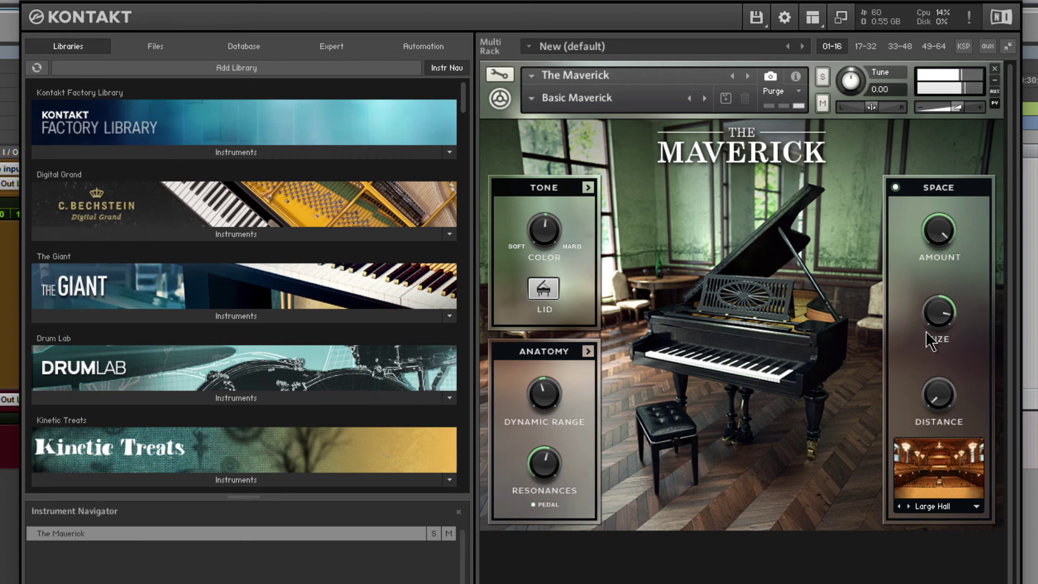
{"action": "left_click_drag", "start_coordinate": [940, 403], "coordinate": [899, 213]}
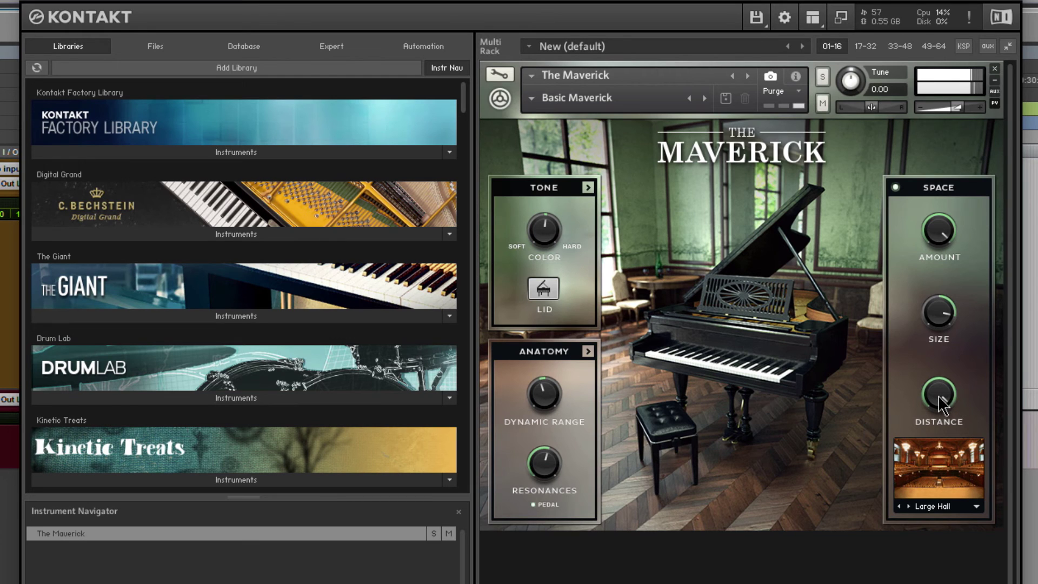
{"action": "left_click_drag", "start_coordinate": [943, 402], "coordinate": [945, 576]}
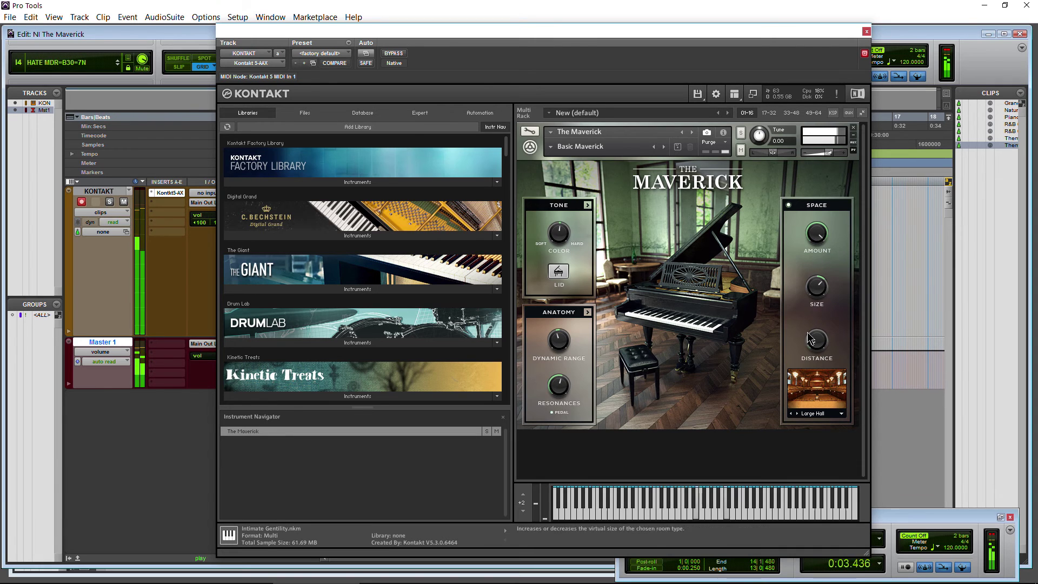
Audition the Taj Mahal, Plate and Chapel reverb spaces on the looping clip.
{"action": "left_click", "coordinate": [814, 414]}
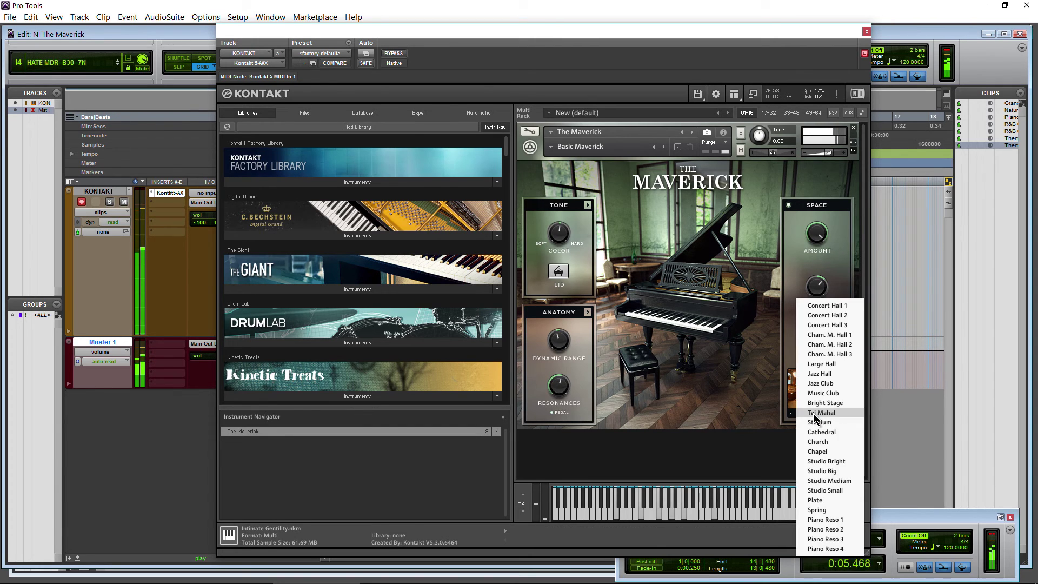
{"action": "left_click", "coordinate": [821, 412]}
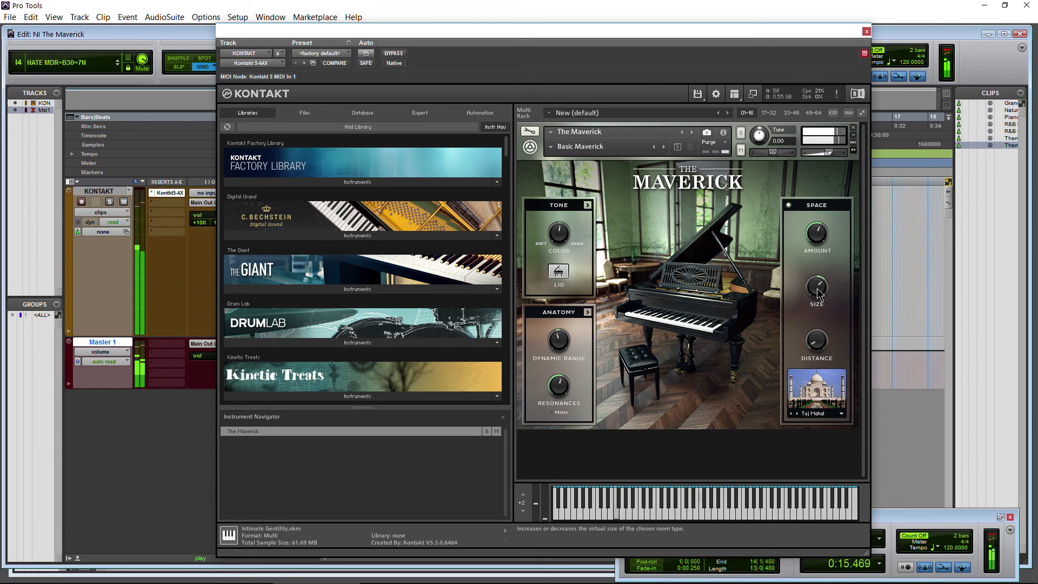
{"action": "left_click", "coordinate": [818, 413]}
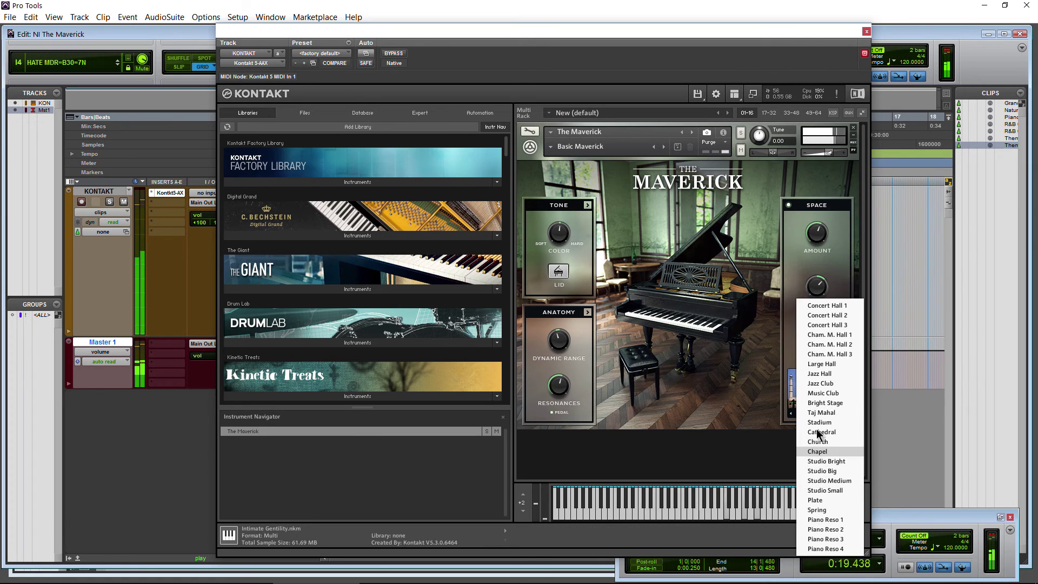
{"action": "left_click", "coordinate": [815, 500]}
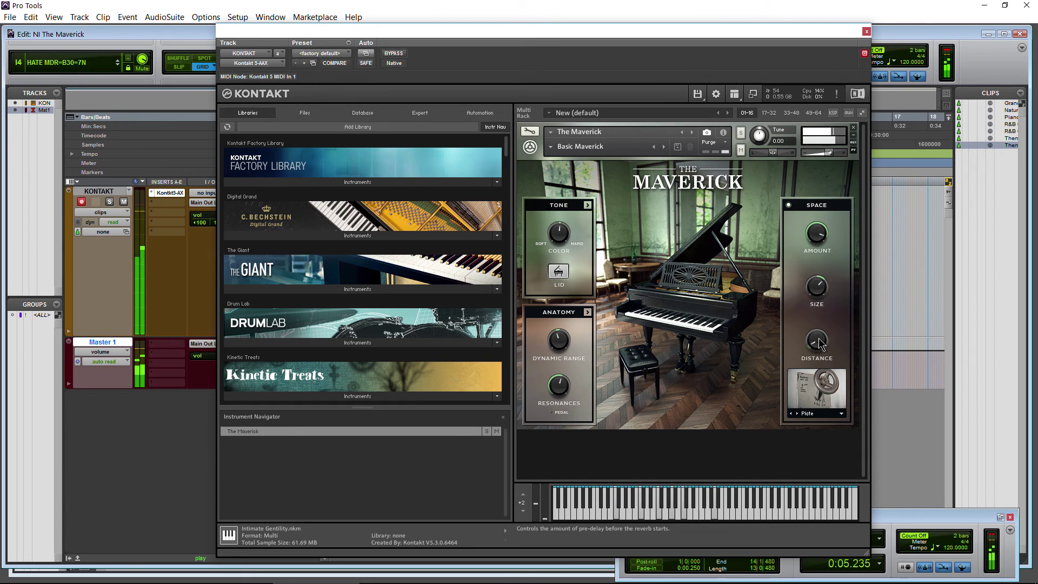
{"action": "left_click", "coordinate": [832, 414]}
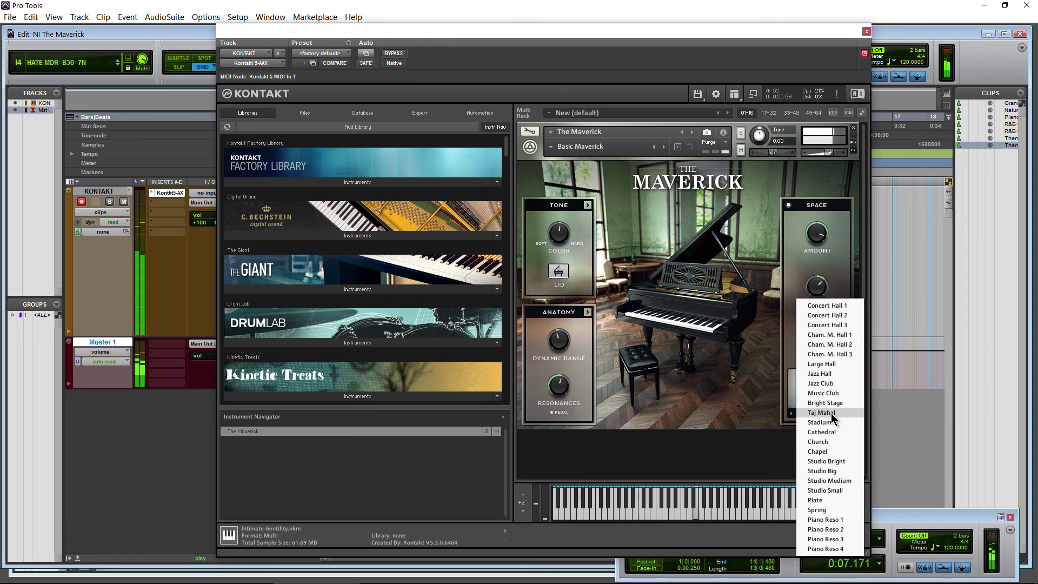
{"action": "left_click", "coordinate": [827, 452]}
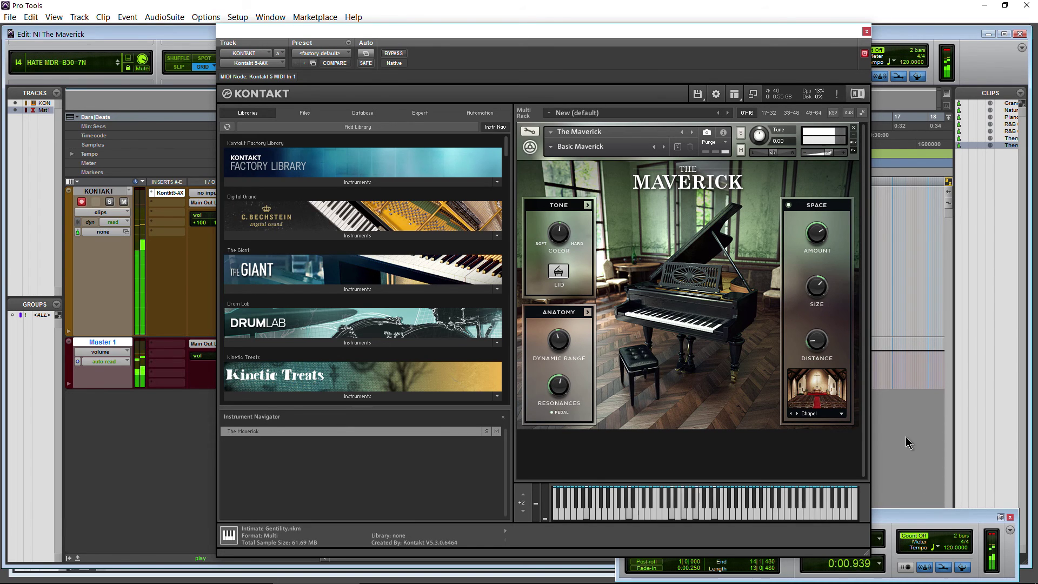
Move the playback start to bar 13 in the Edit window, reopen Kontakt and play the clip's ending through the Chapel space.
{"action": "left_click", "coordinate": [866, 32]}
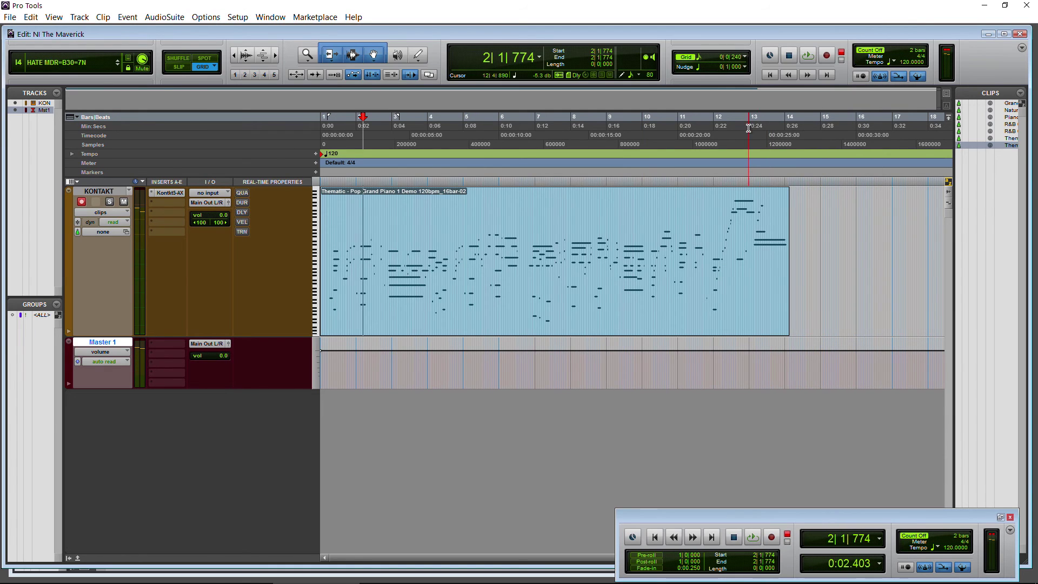
{"action": "left_click", "coordinate": [748, 127]}
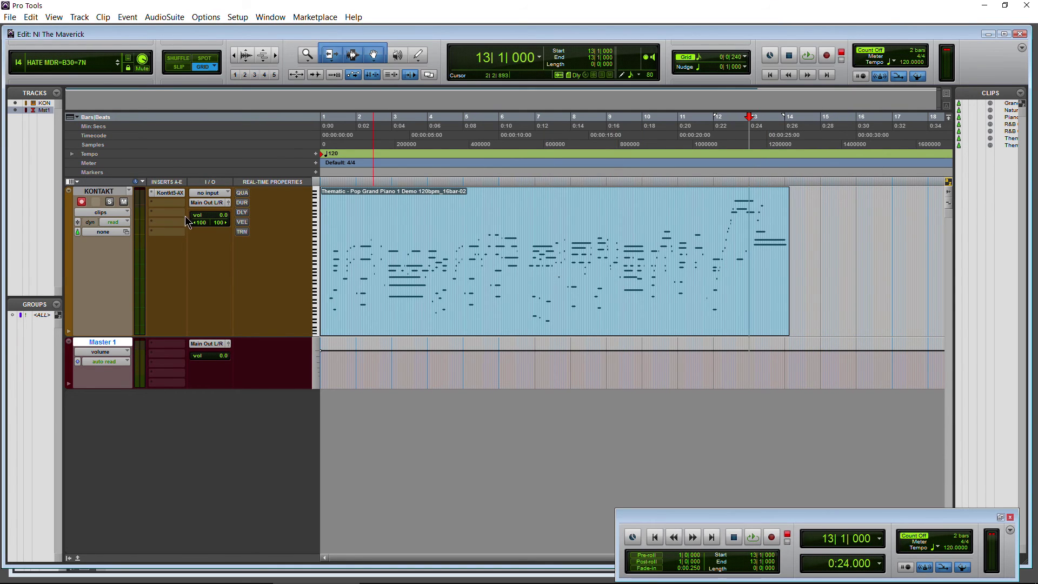
{"action": "left_click", "coordinate": [167, 194]}
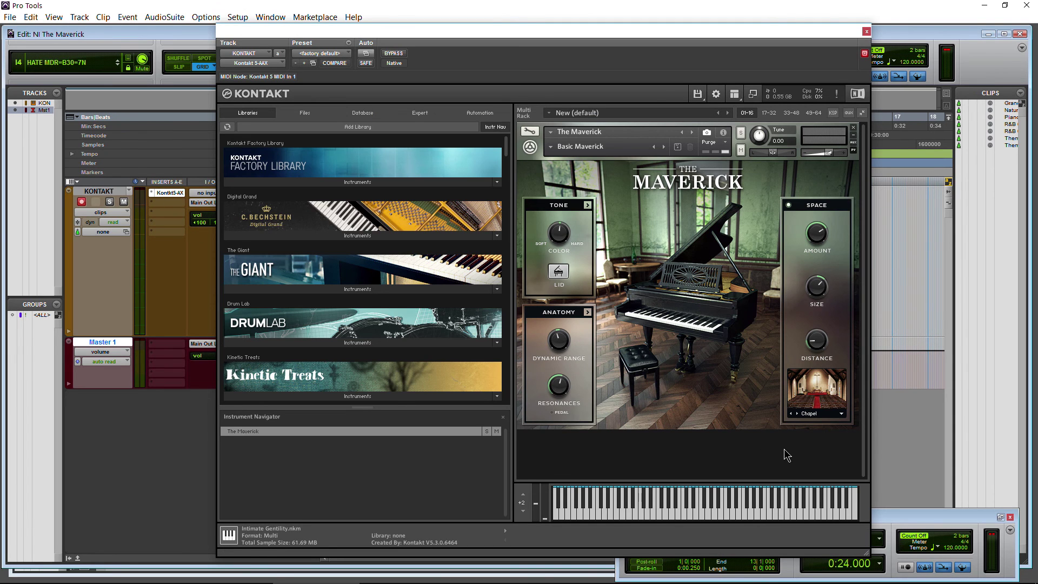
{"action": "key", "text": "space"}
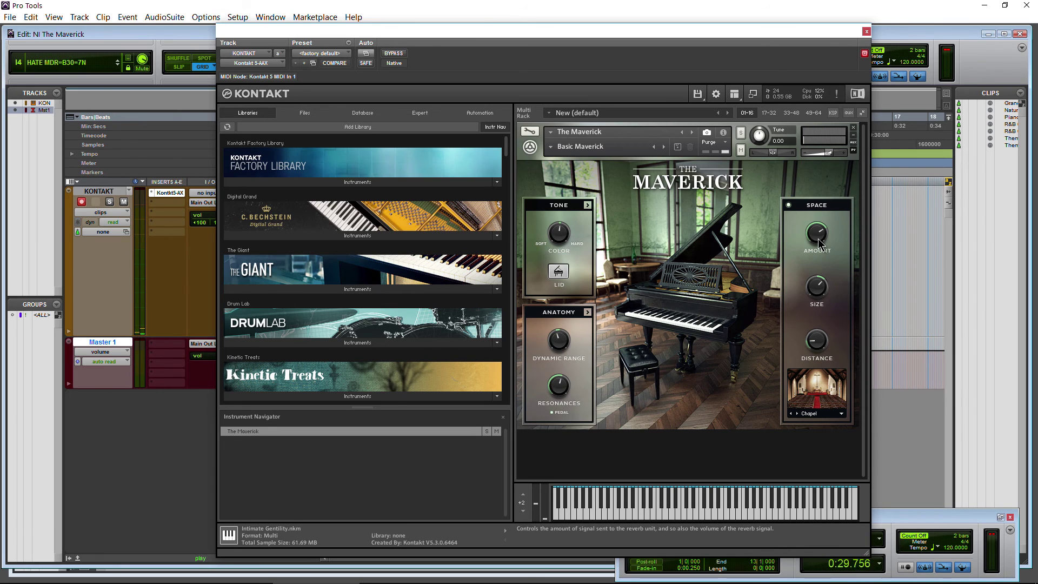
Switch the reverb space to Cathedral.
{"action": "left_click", "coordinate": [824, 415]}
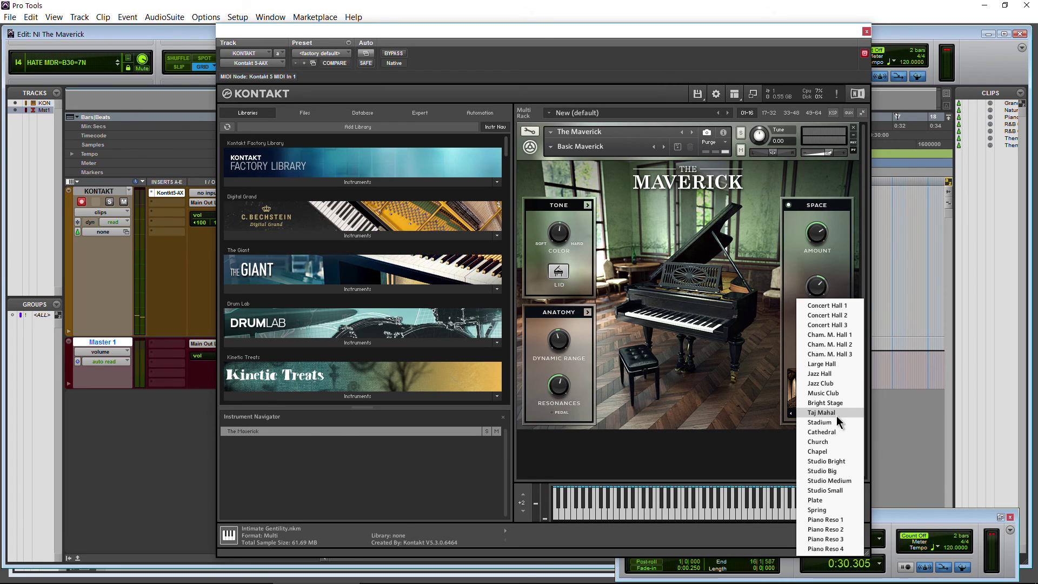
{"action": "left_click", "coordinate": [837, 432]}
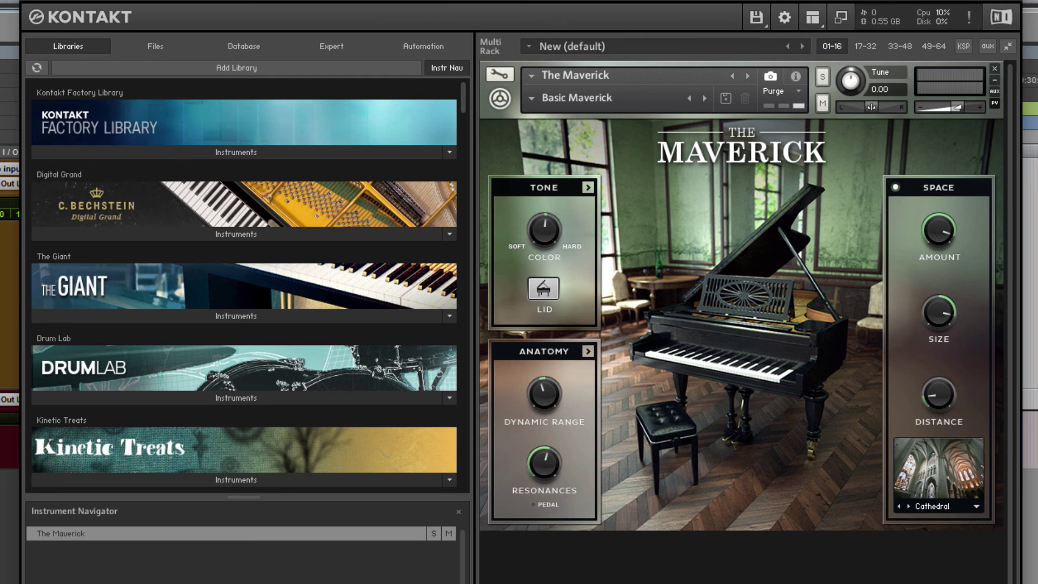
{"action": "key", "text": "ctrl+w"}
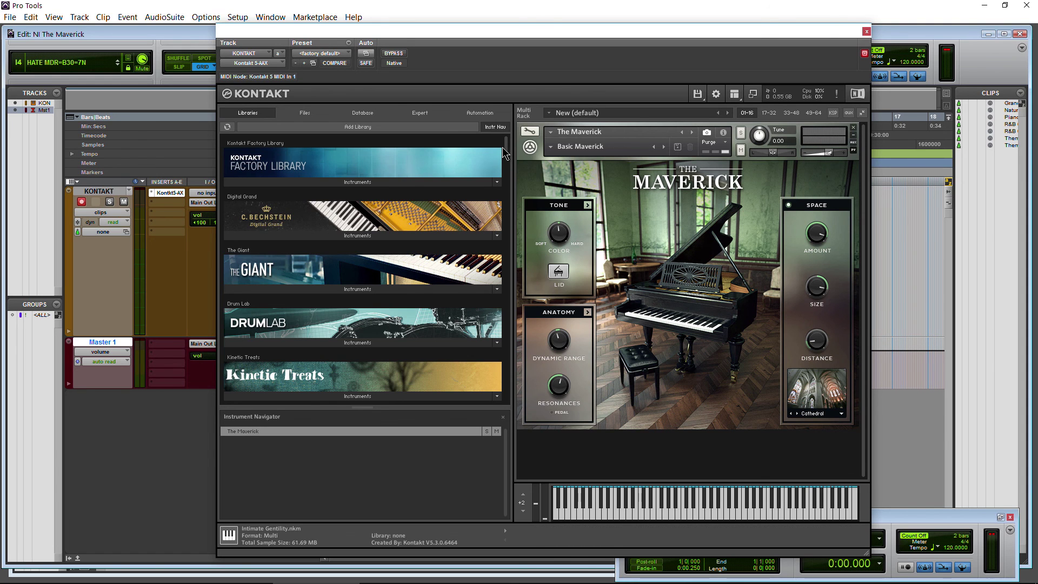
Browse the library list down to The Maverick and view its snapshot list, keeping the Basic Maverick snapshot loaded.
{"action": "left_click_drag", "start_coordinate": [507, 150], "coordinate": [513, 343]}
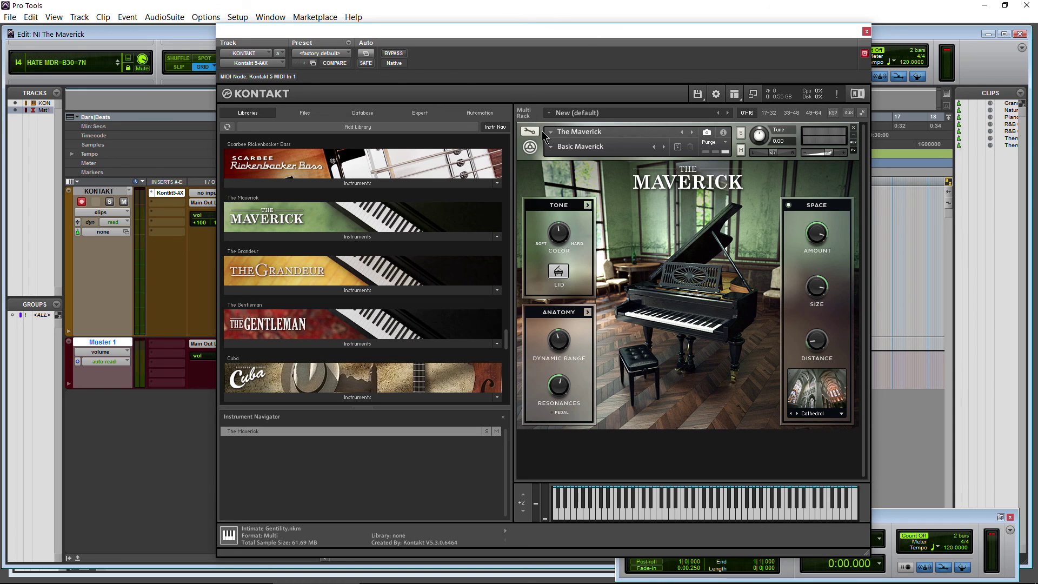
{"action": "left_click", "coordinate": [560, 147]}
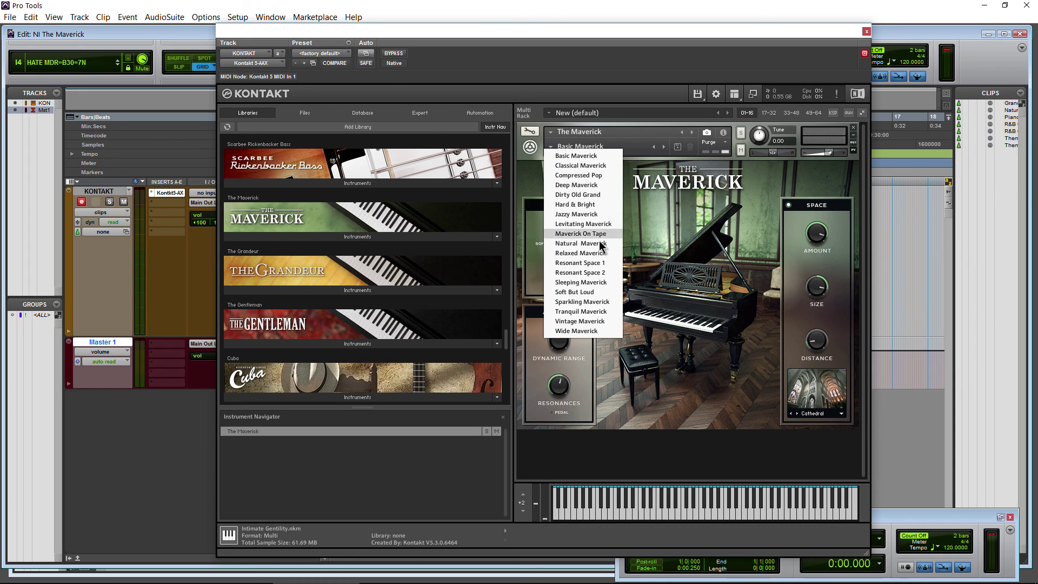
{"action": "left_click", "coordinate": [677, 244]}
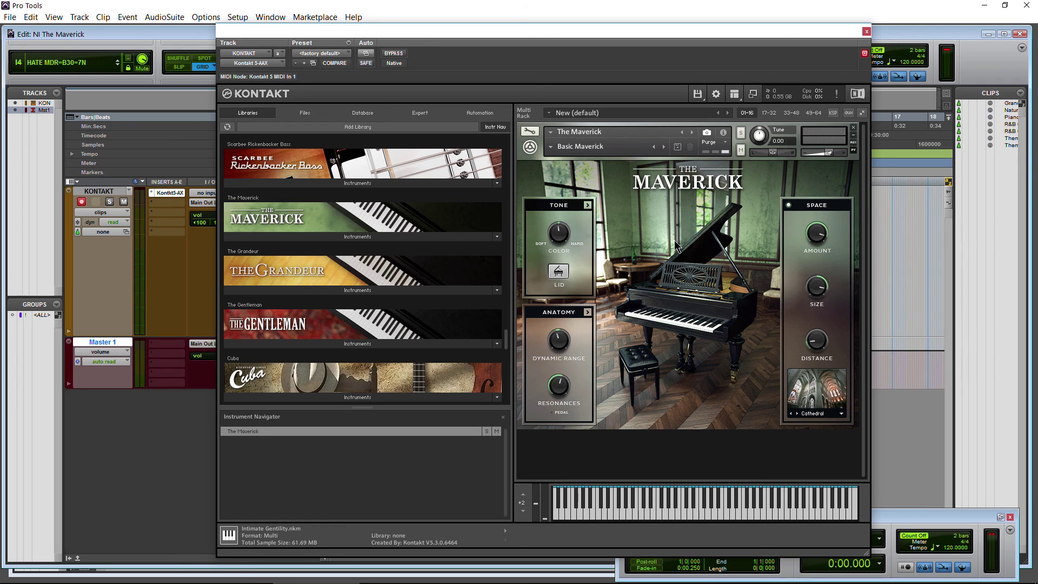